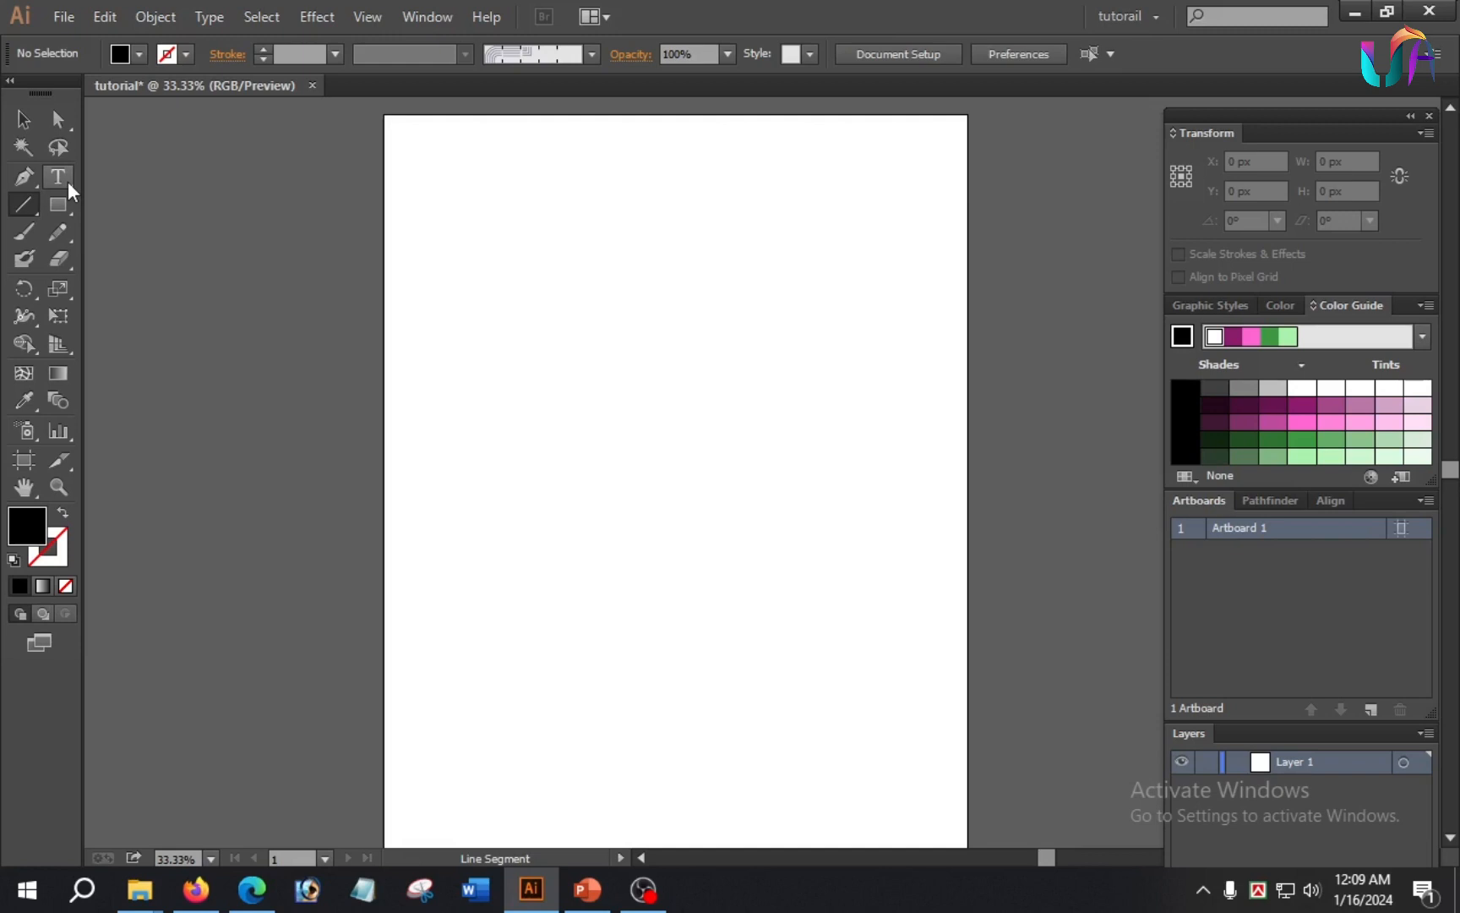
Step: Add the point text "The unicoder academy" near the top of the artboard with the Type tool
click(68, 181)
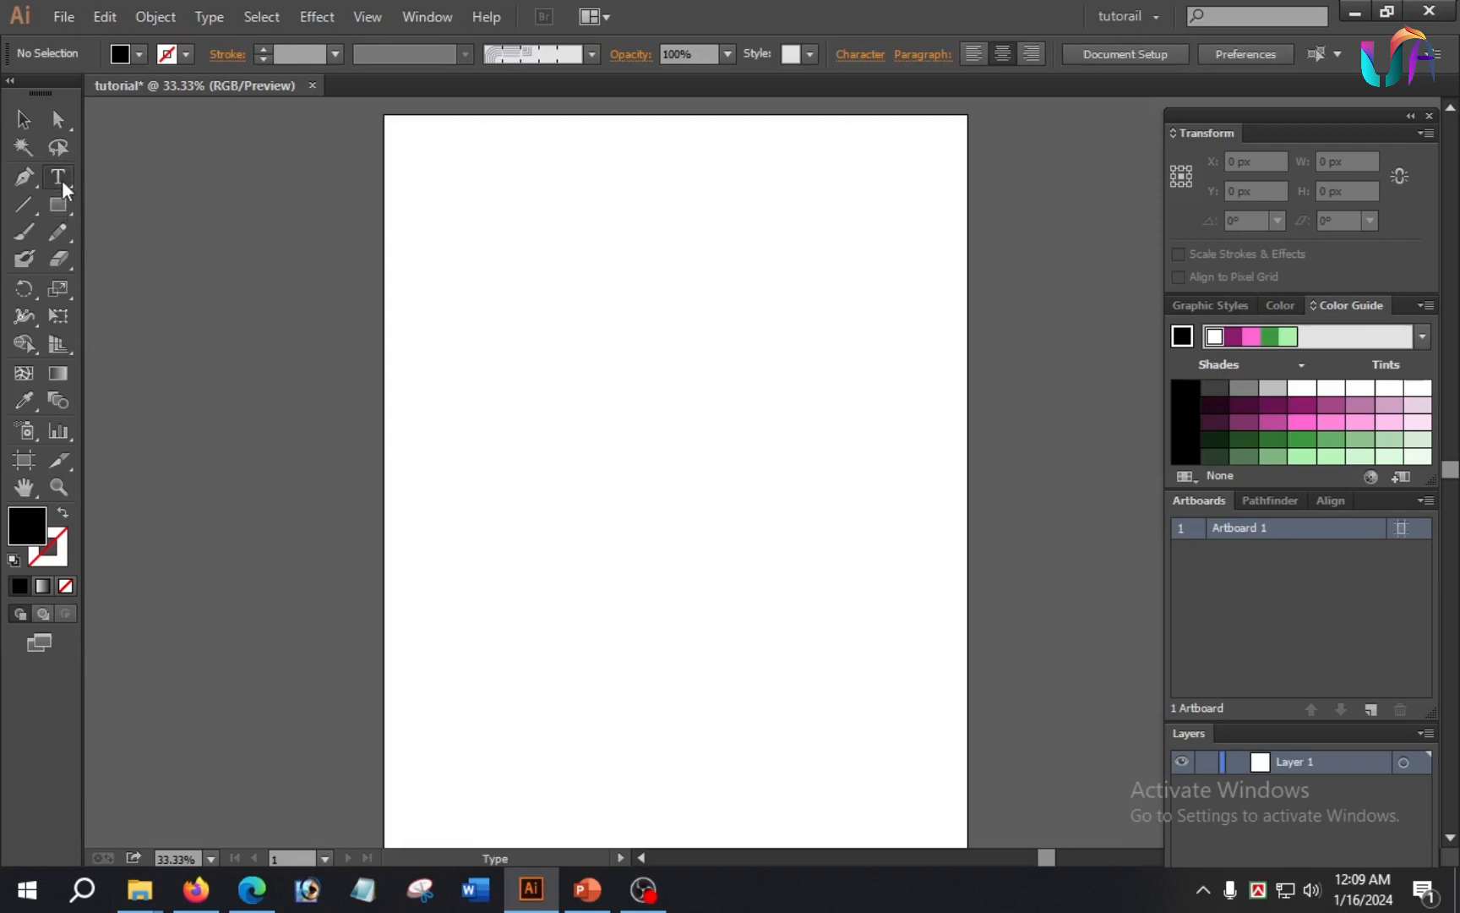
click(61, 181)
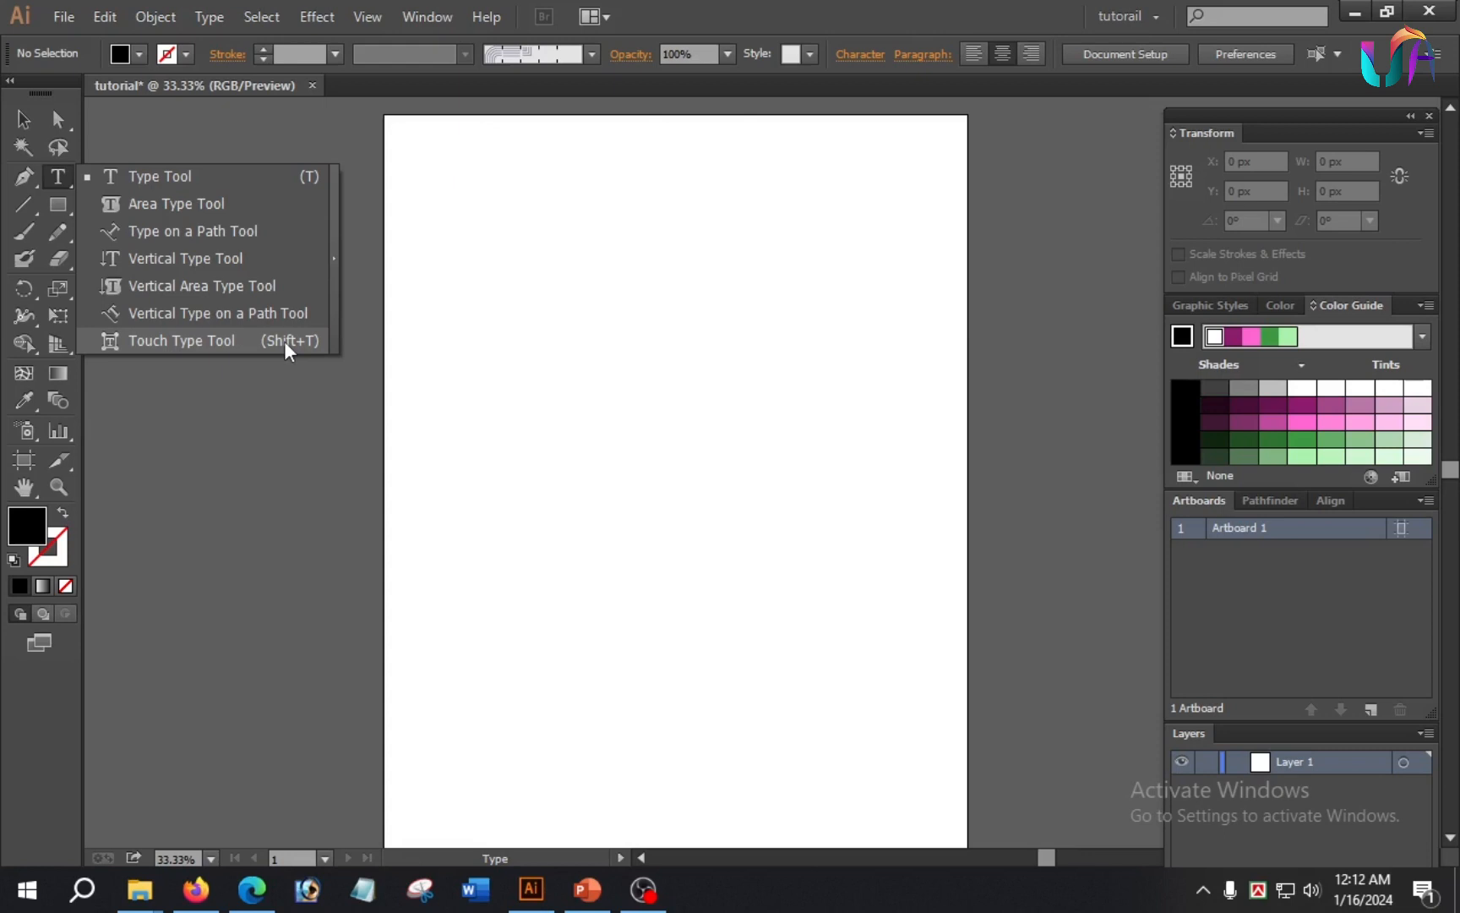
click(173, 180)
click(494, 200)
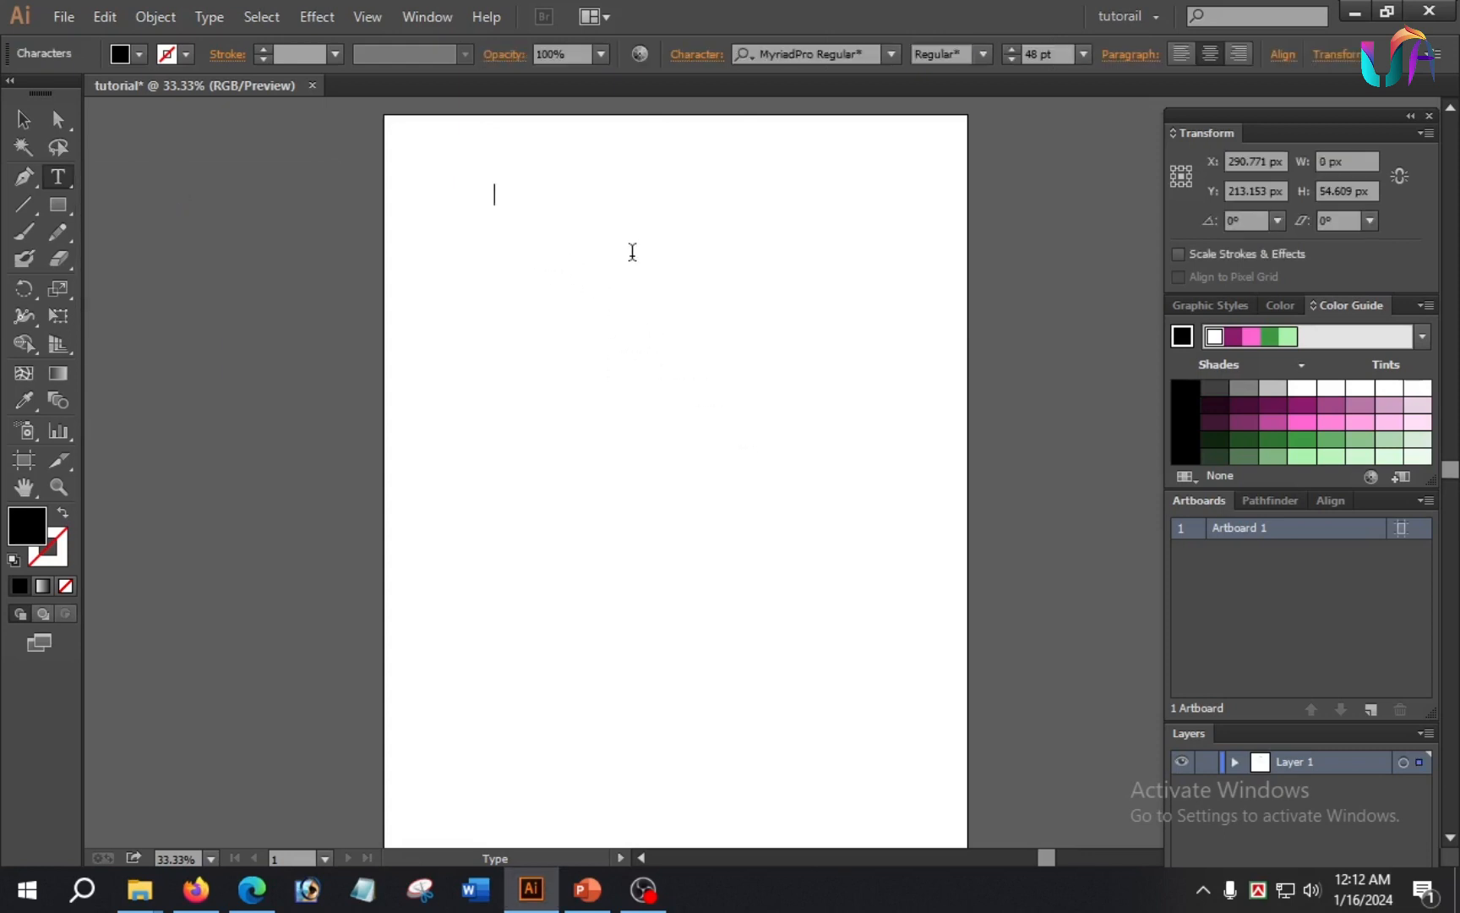
text(The unicode)
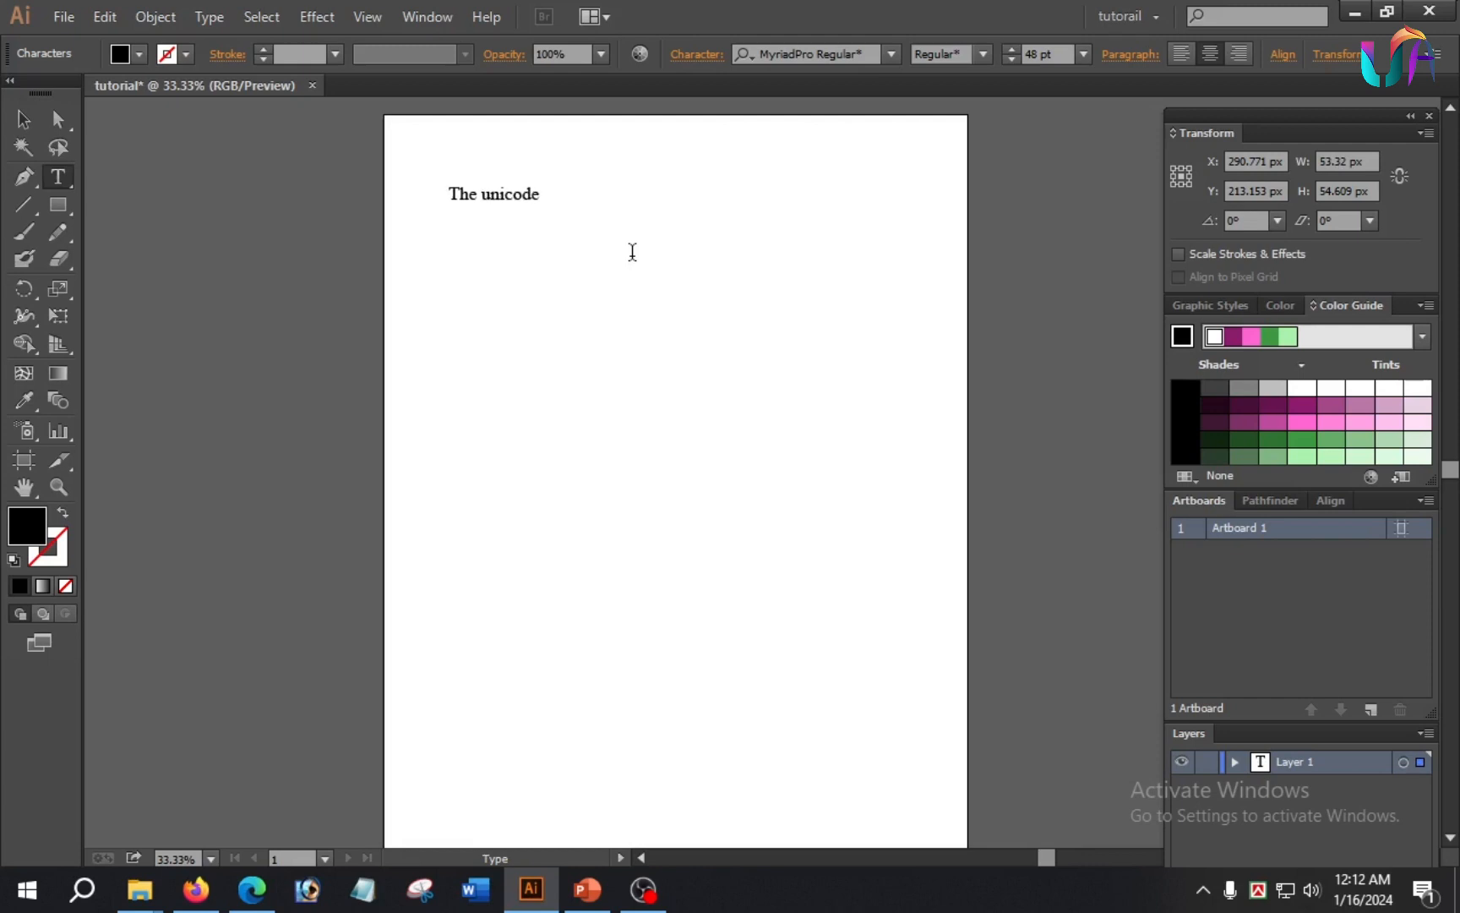
text(r academy)
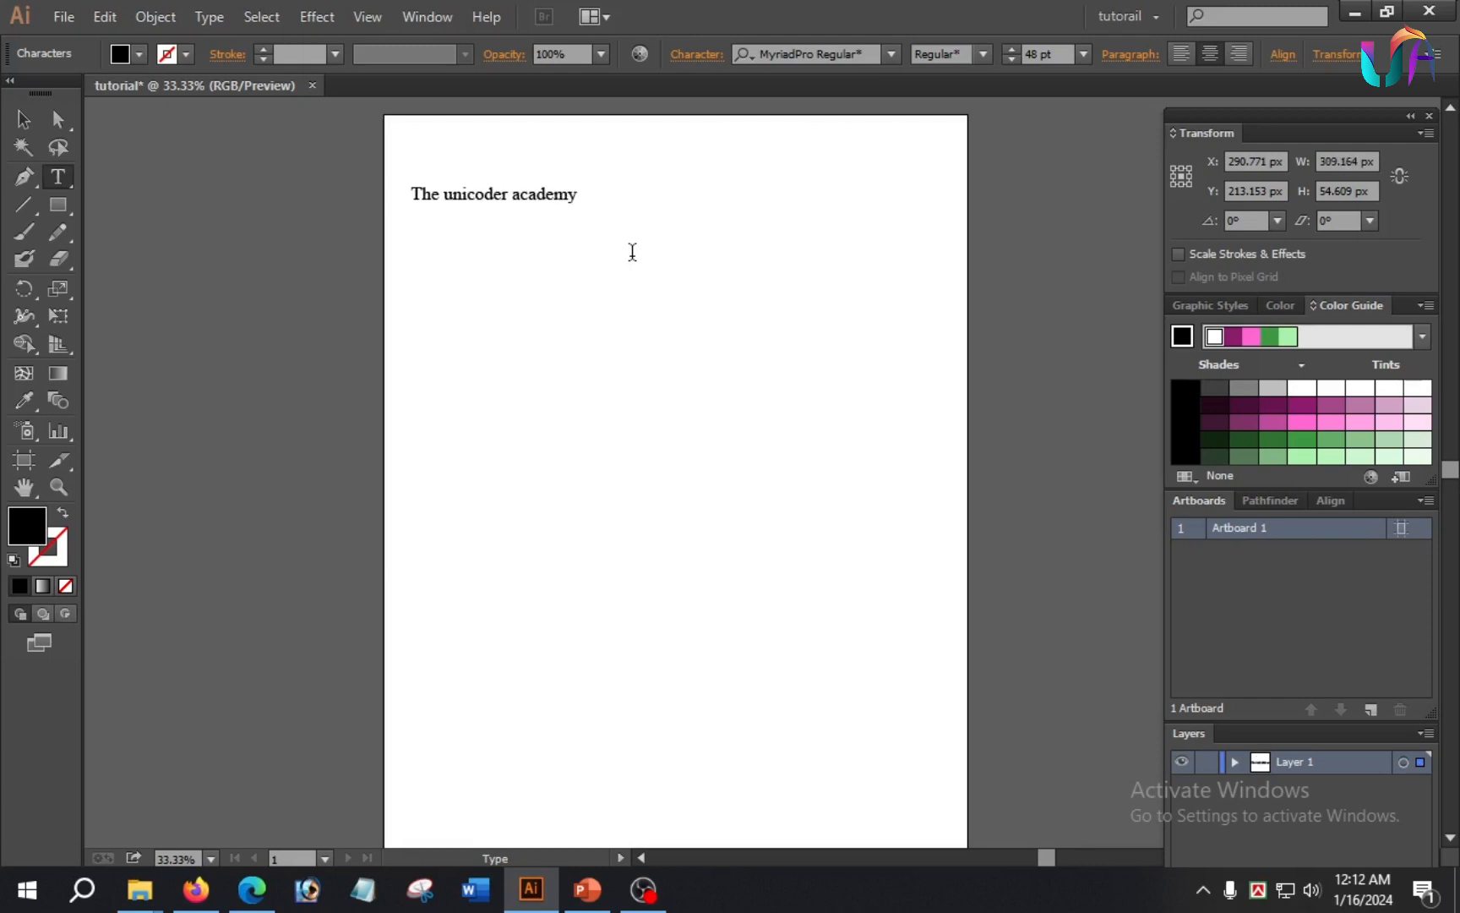
key(Return)
Step: Draw a closed irregular curved shape about 831 × 678 px below the heading text with the Pen tool, bending its lower edge inward
click(70, 184)
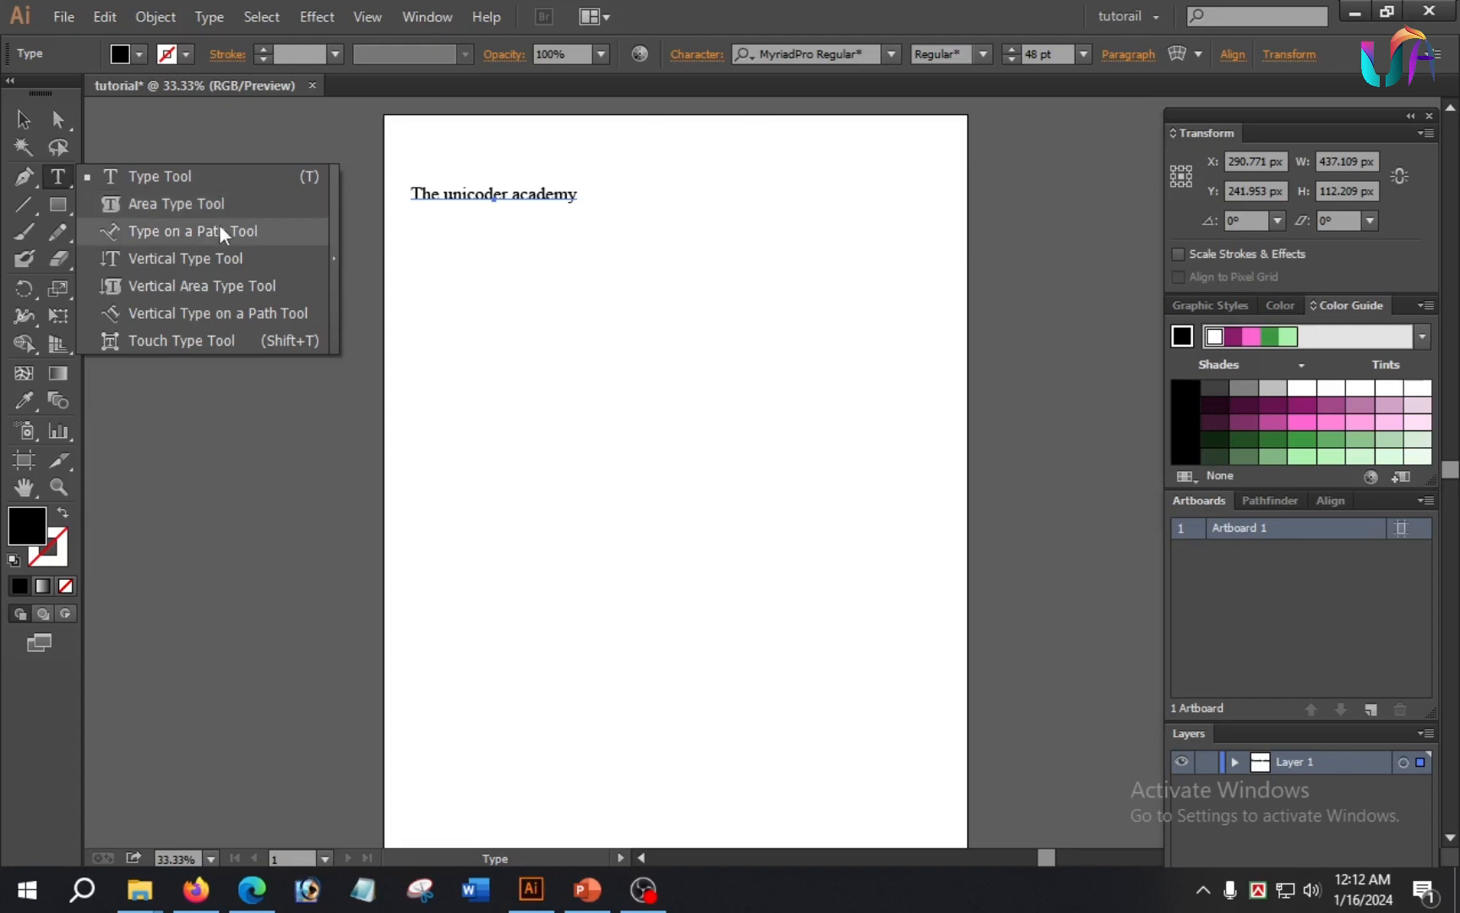
click(29, 178)
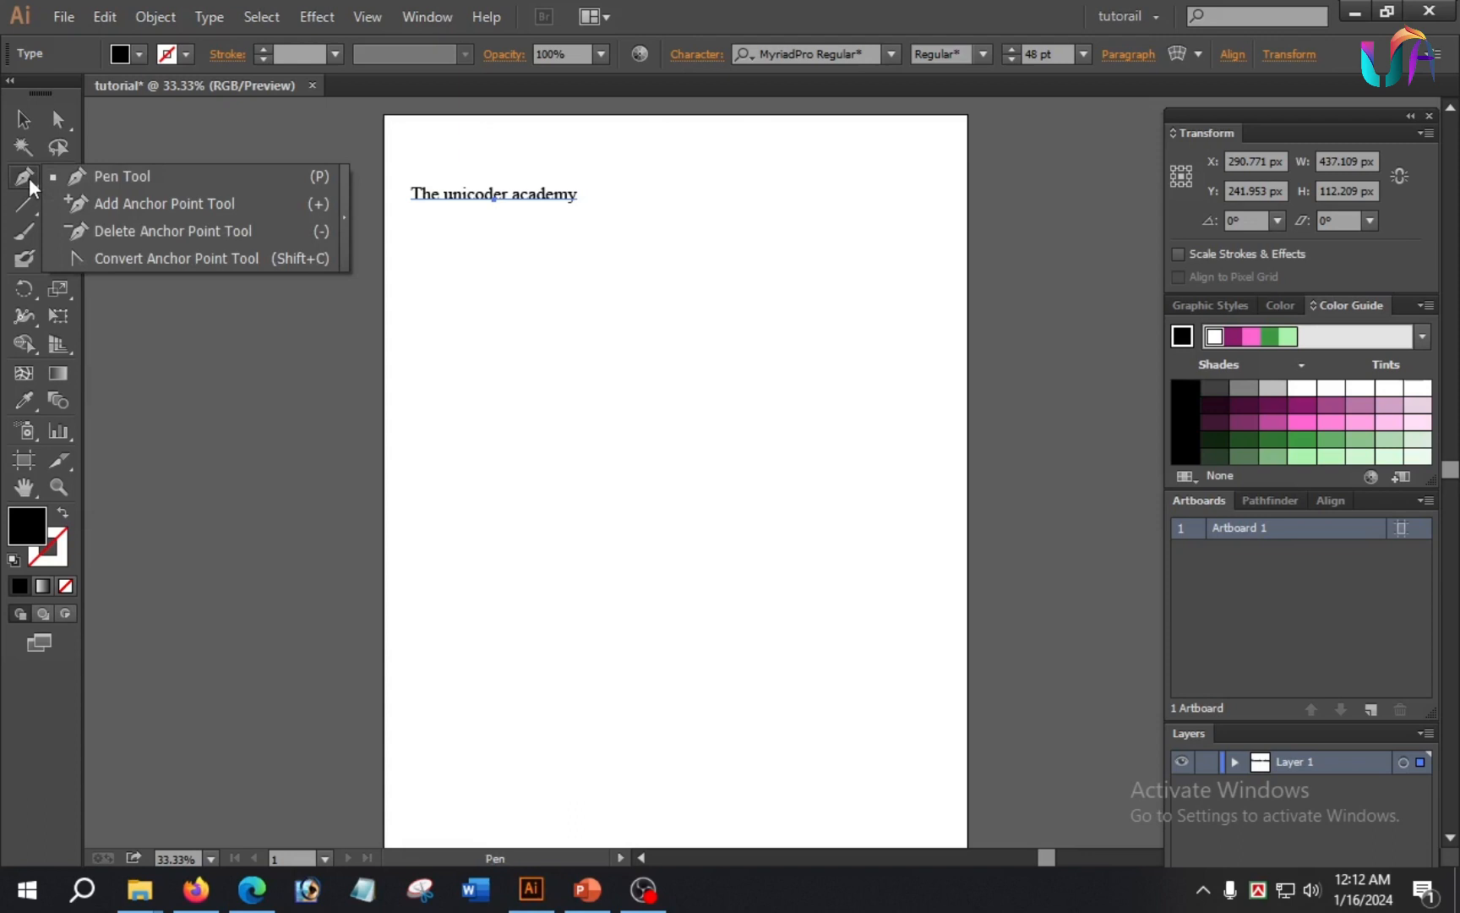
click(138, 176)
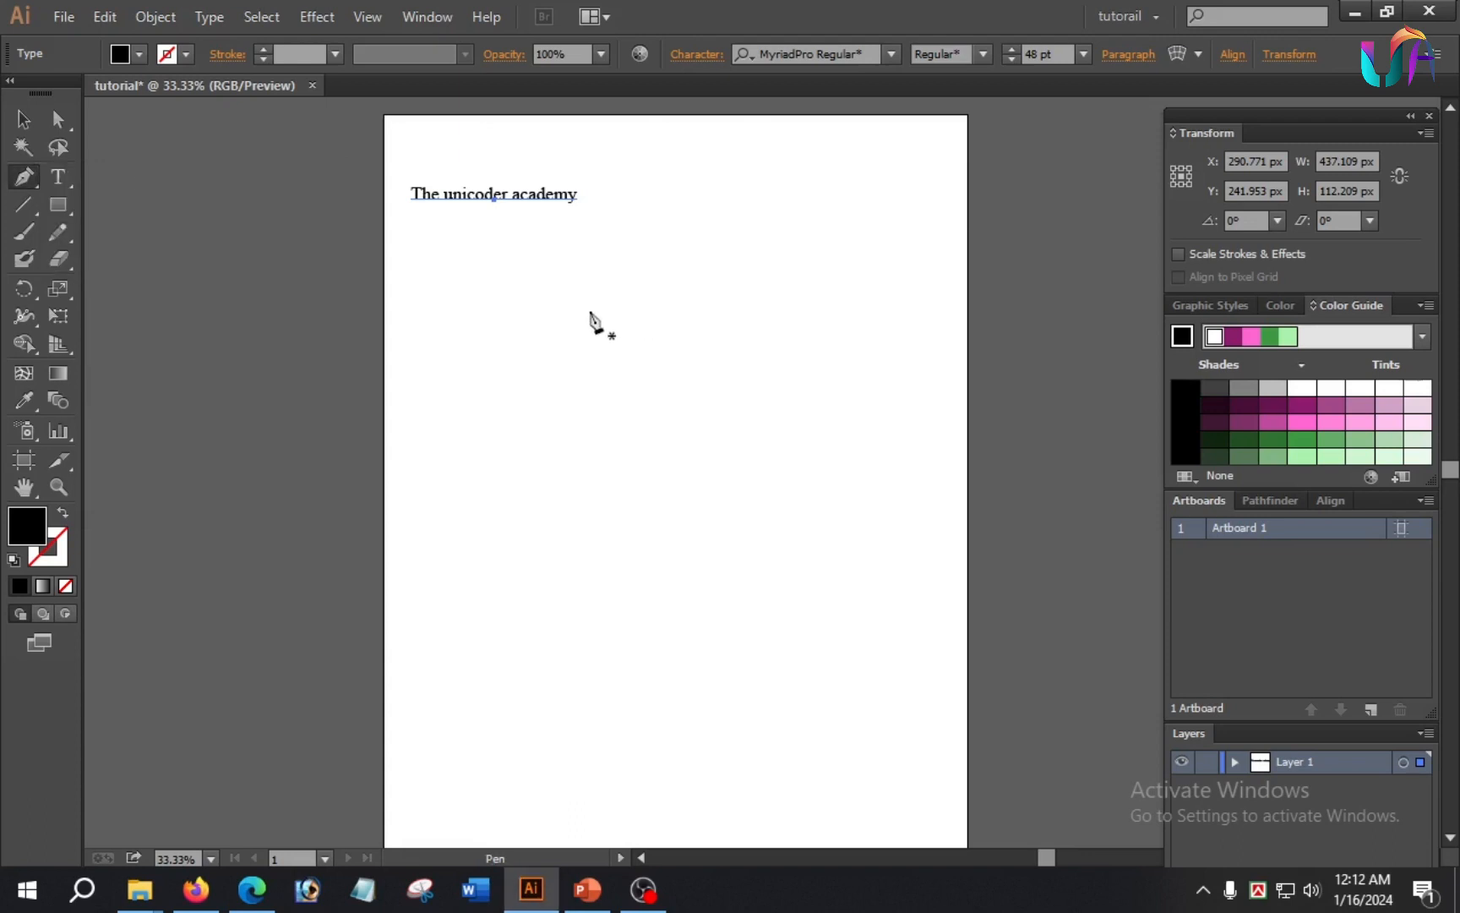
click(502, 301)
drag(659, 282, 792, 366)
drag(816, 440, 813, 457)
drag(660, 484, 599, 476)
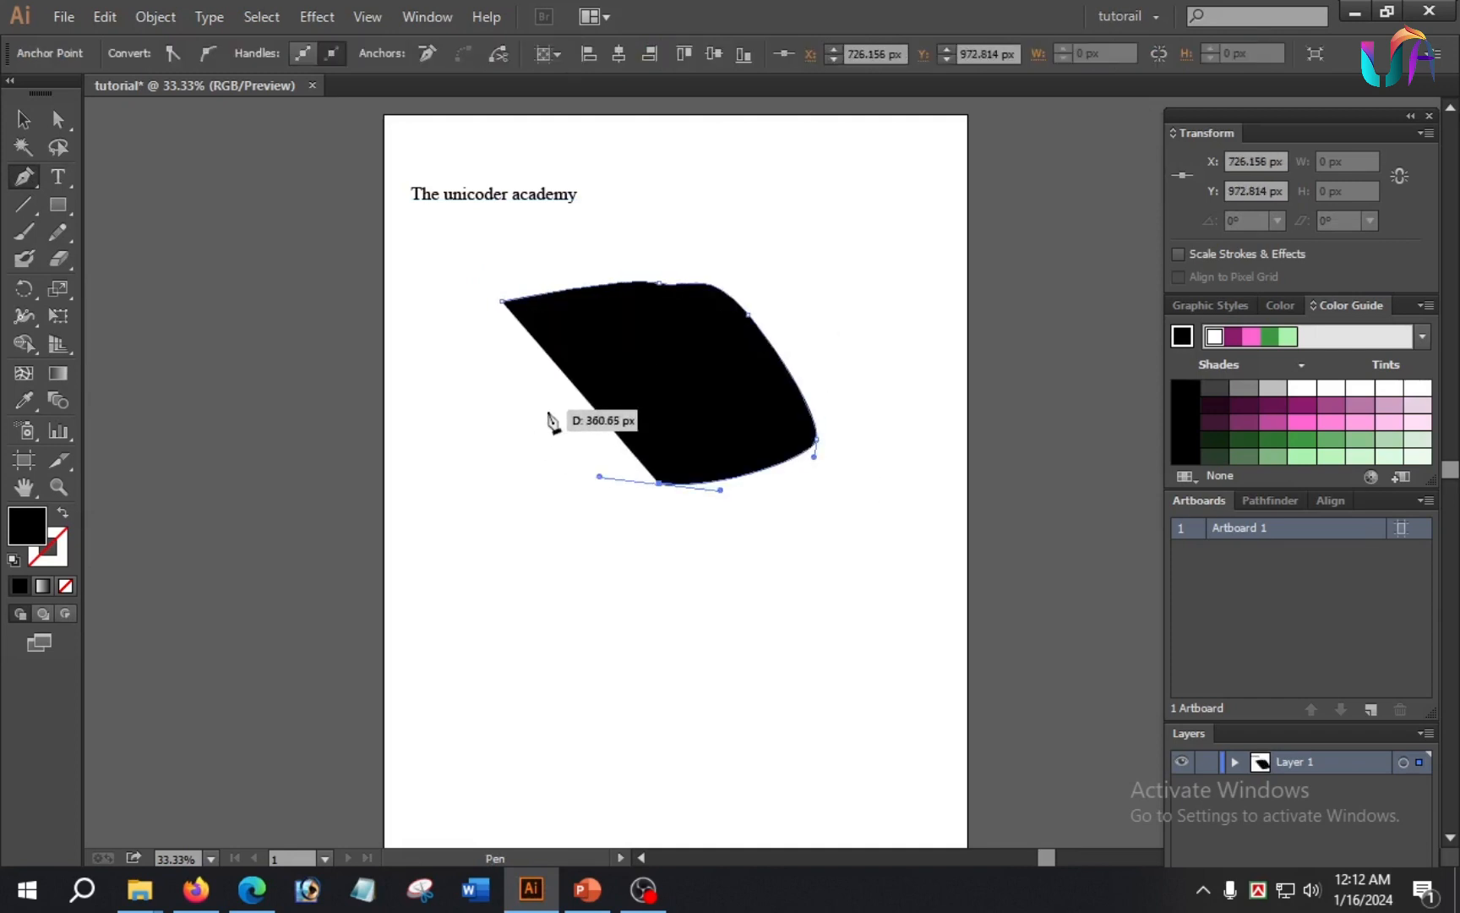
drag(541, 390, 507, 290)
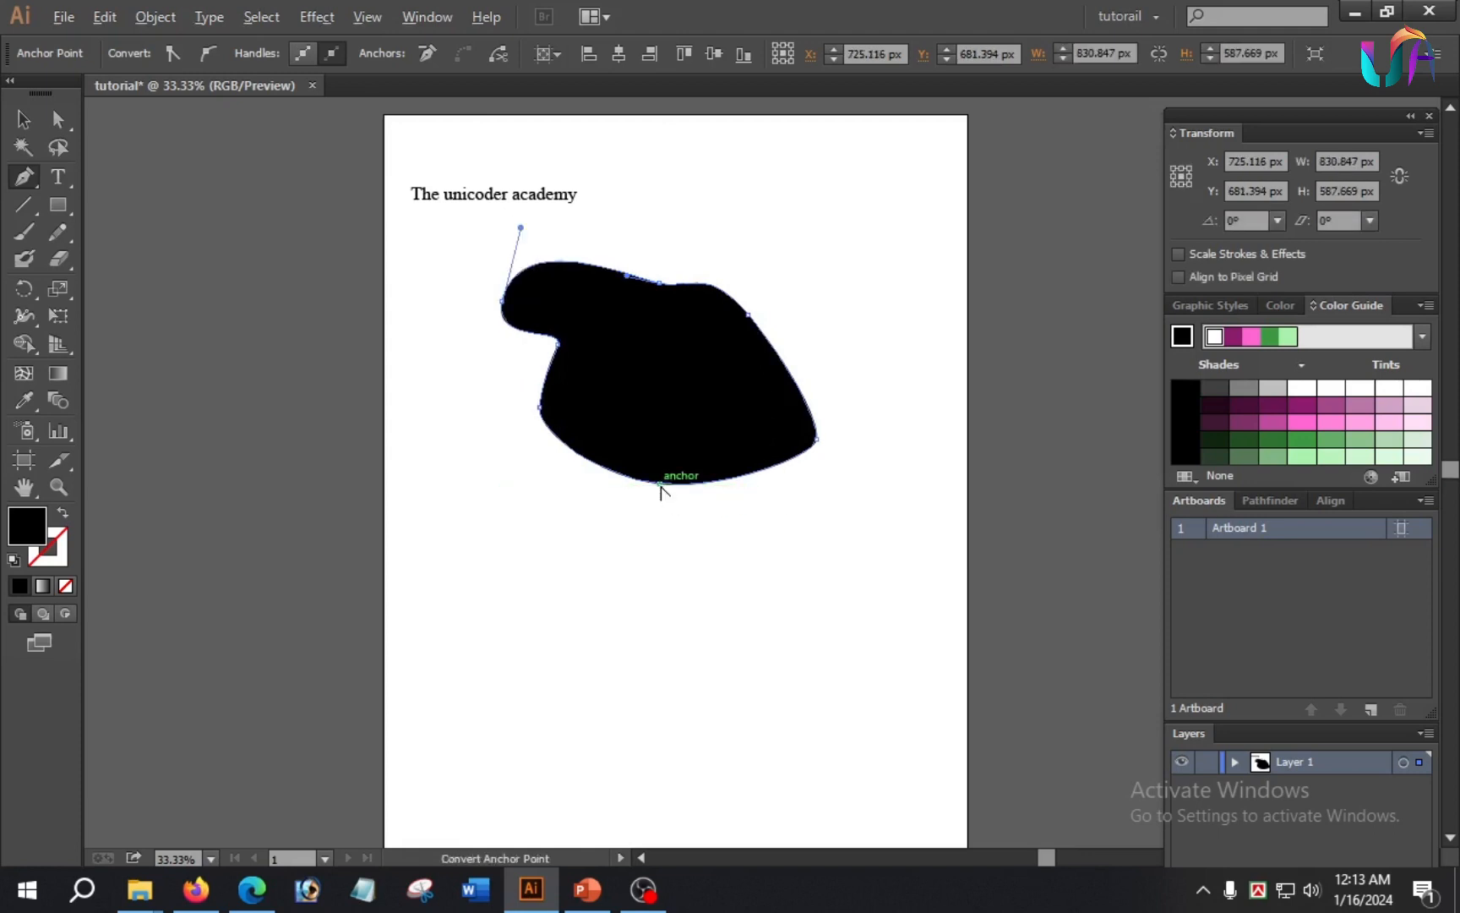
drag(660, 484, 683, 390)
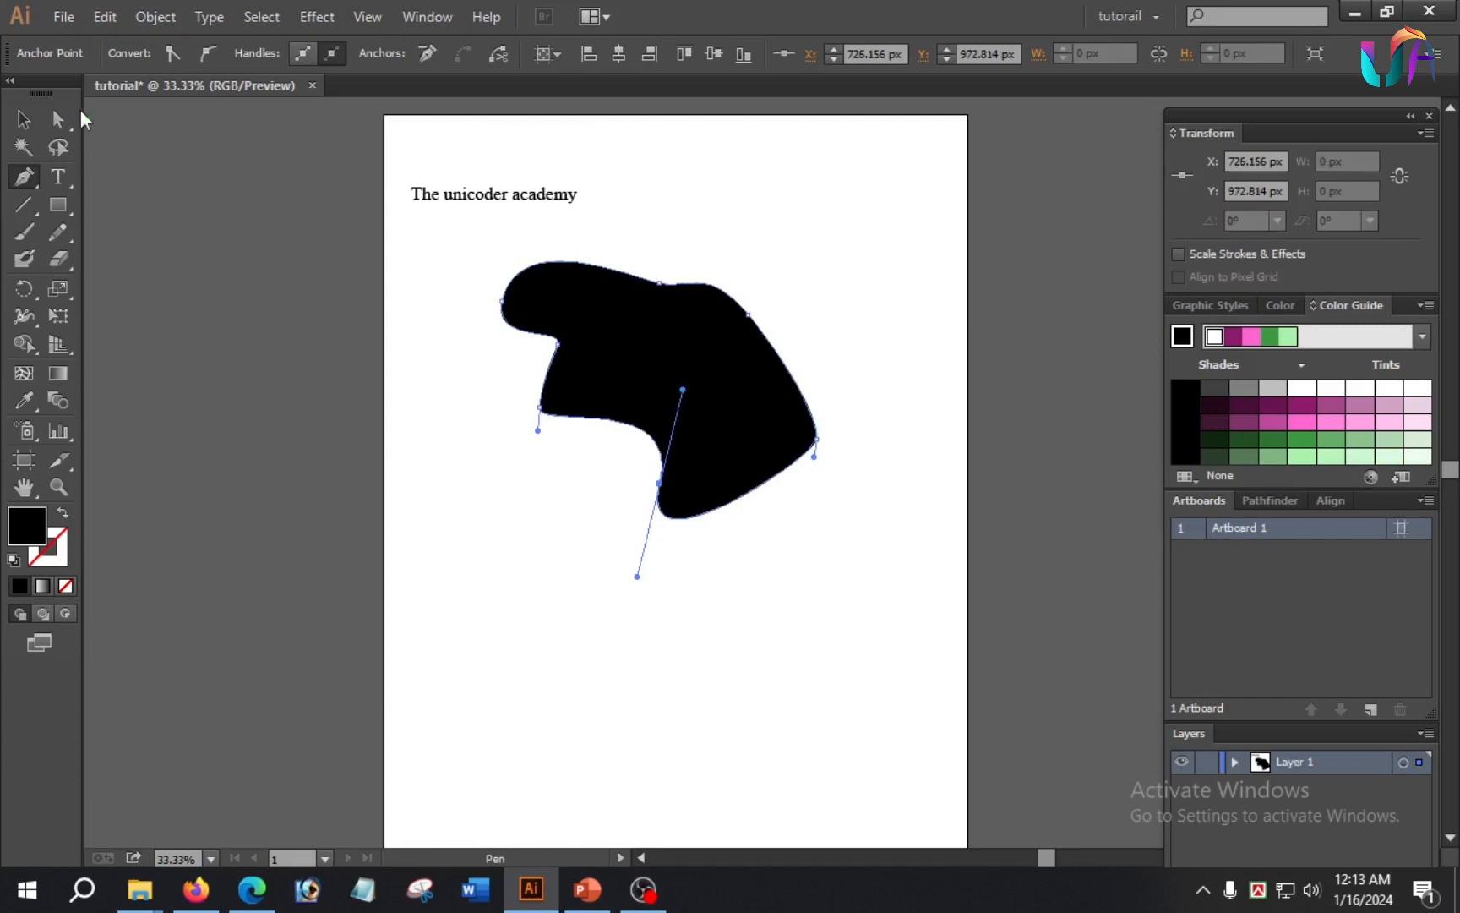
Step: Turn the irregular curved shape into a text container with the Area Type tool
click(60, 178)
drag(67, 177, 191, 205)
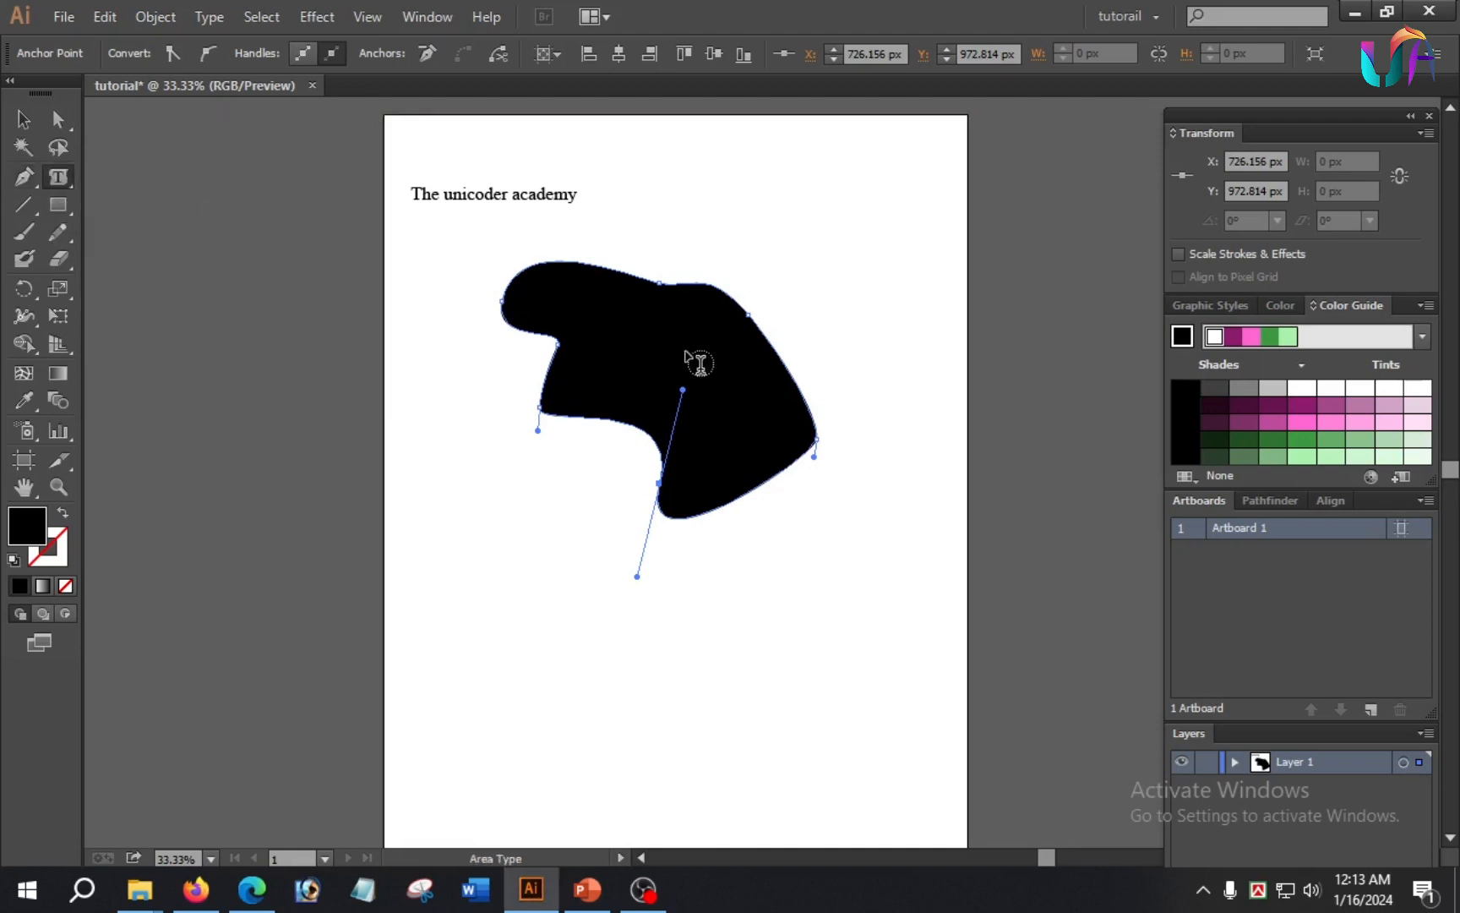
click(633, 285)
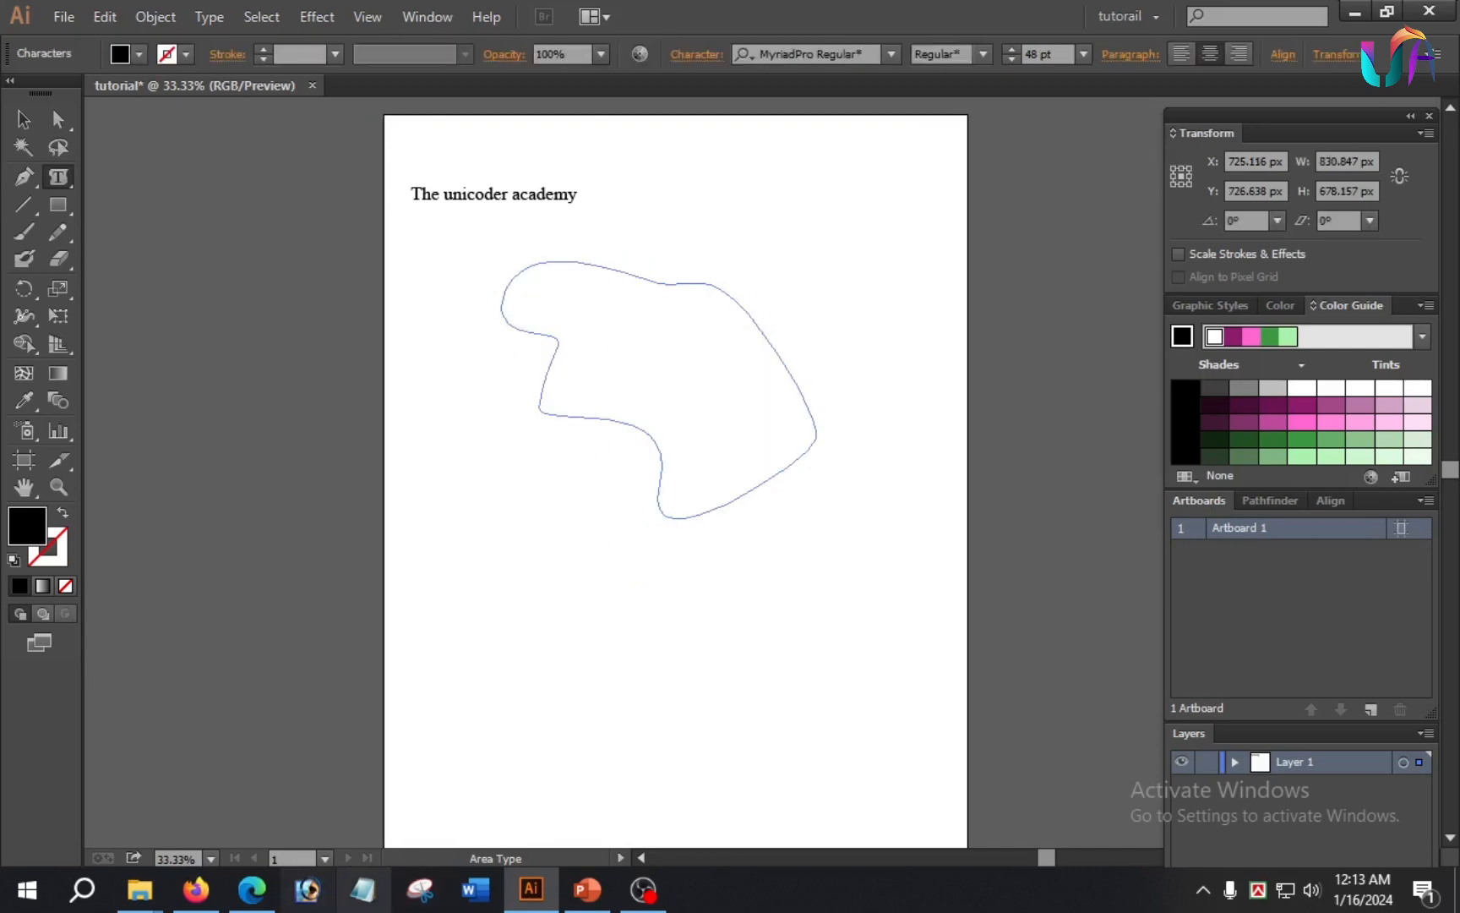
Step: Copy the opening Lorem Ipsum passage, up to "scrambled it to make", from lipsum.com in the browser and paste it into the shape in Illustrator
click(251, 889)
drag(208, 572, 475, 651)
key(ctrl+c)
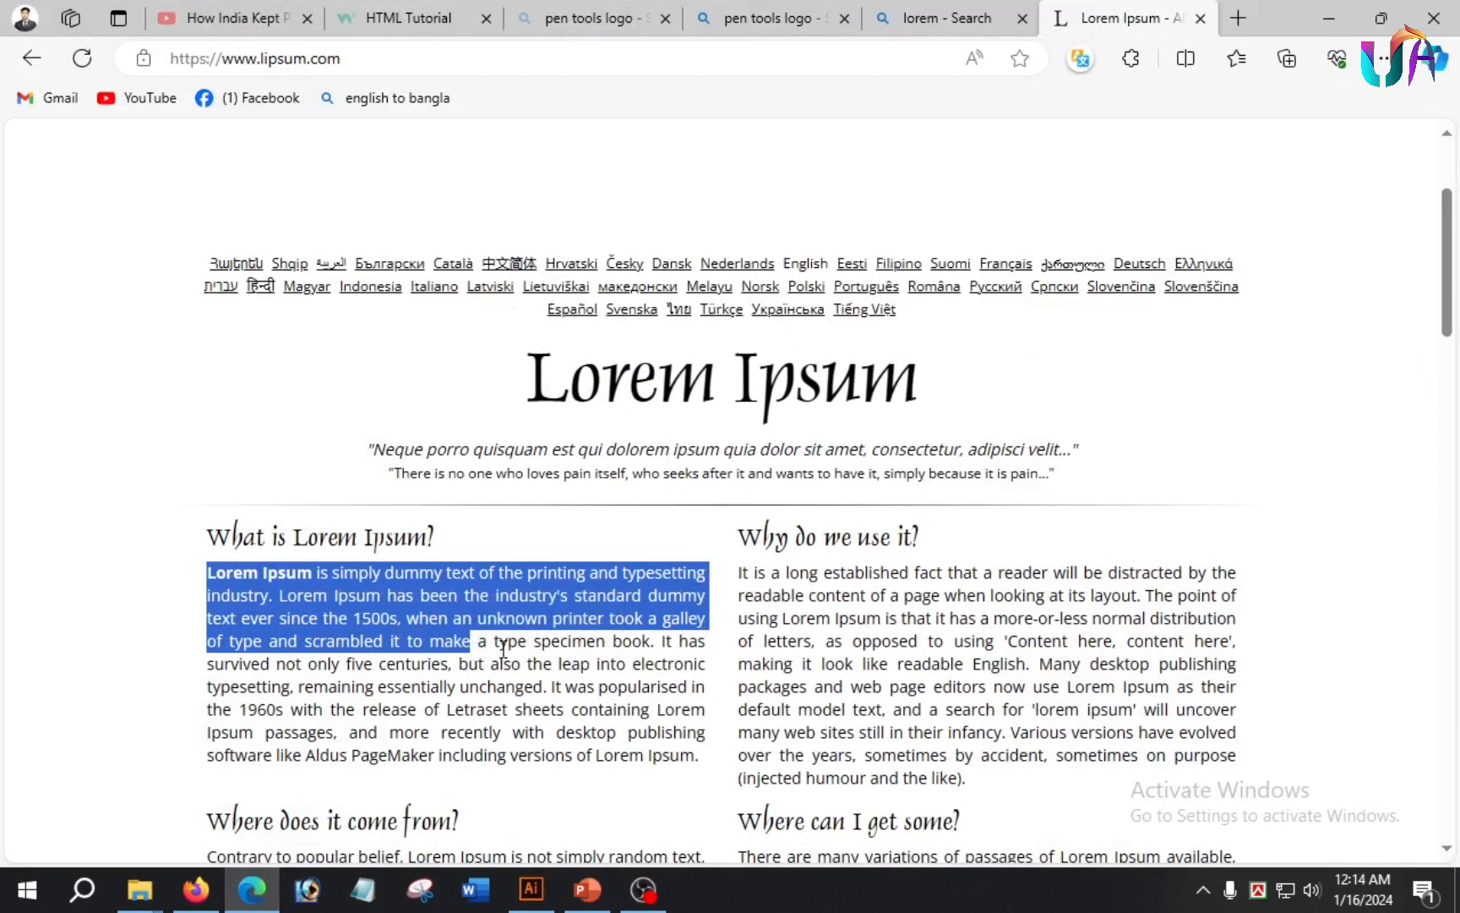
click(531, 889)
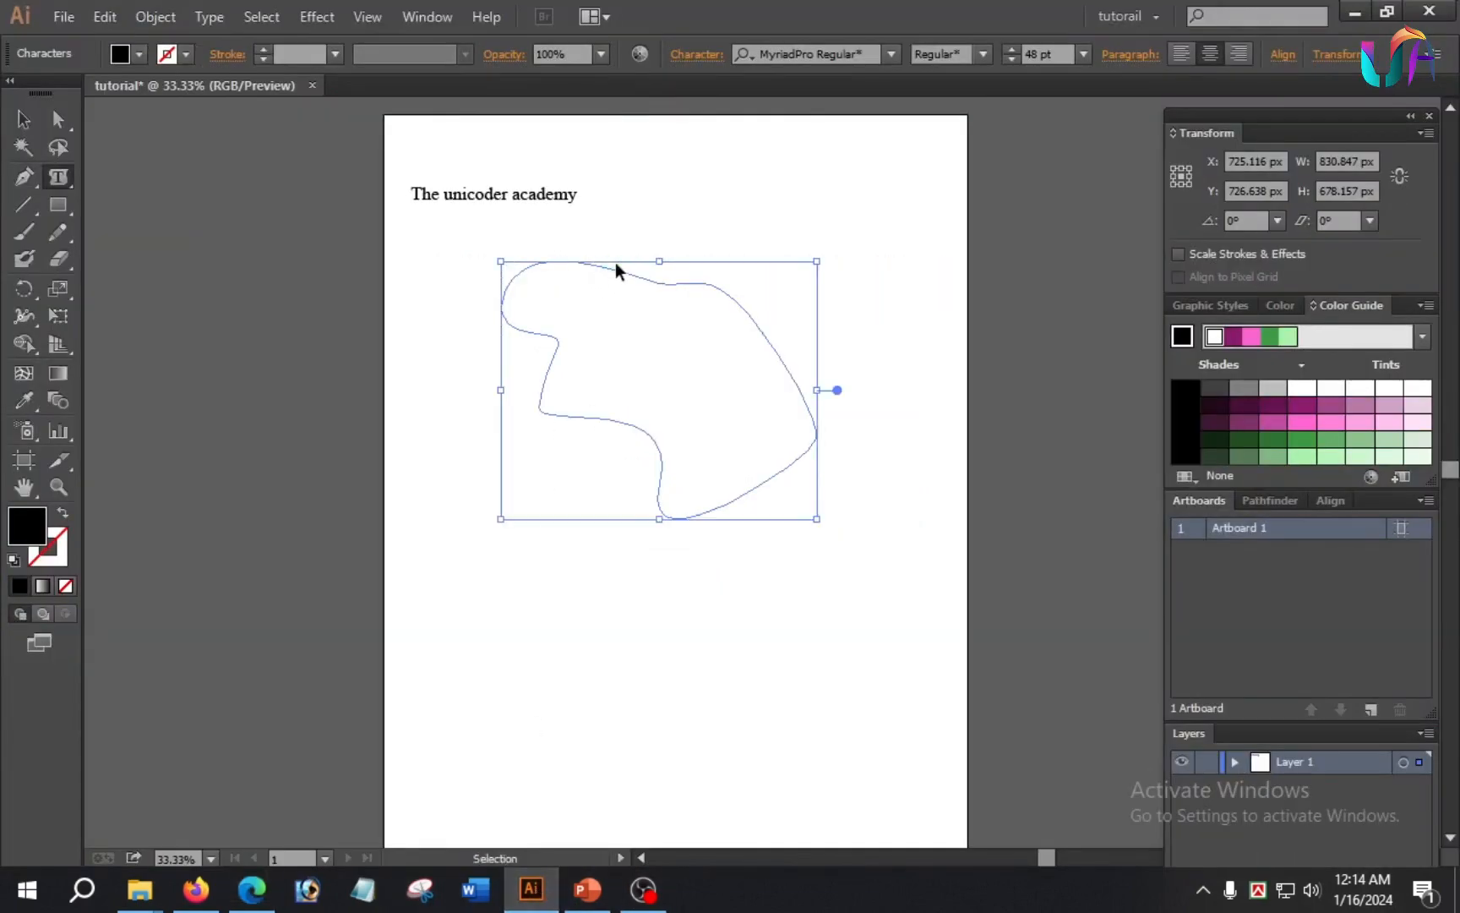
key(ctrl+v)
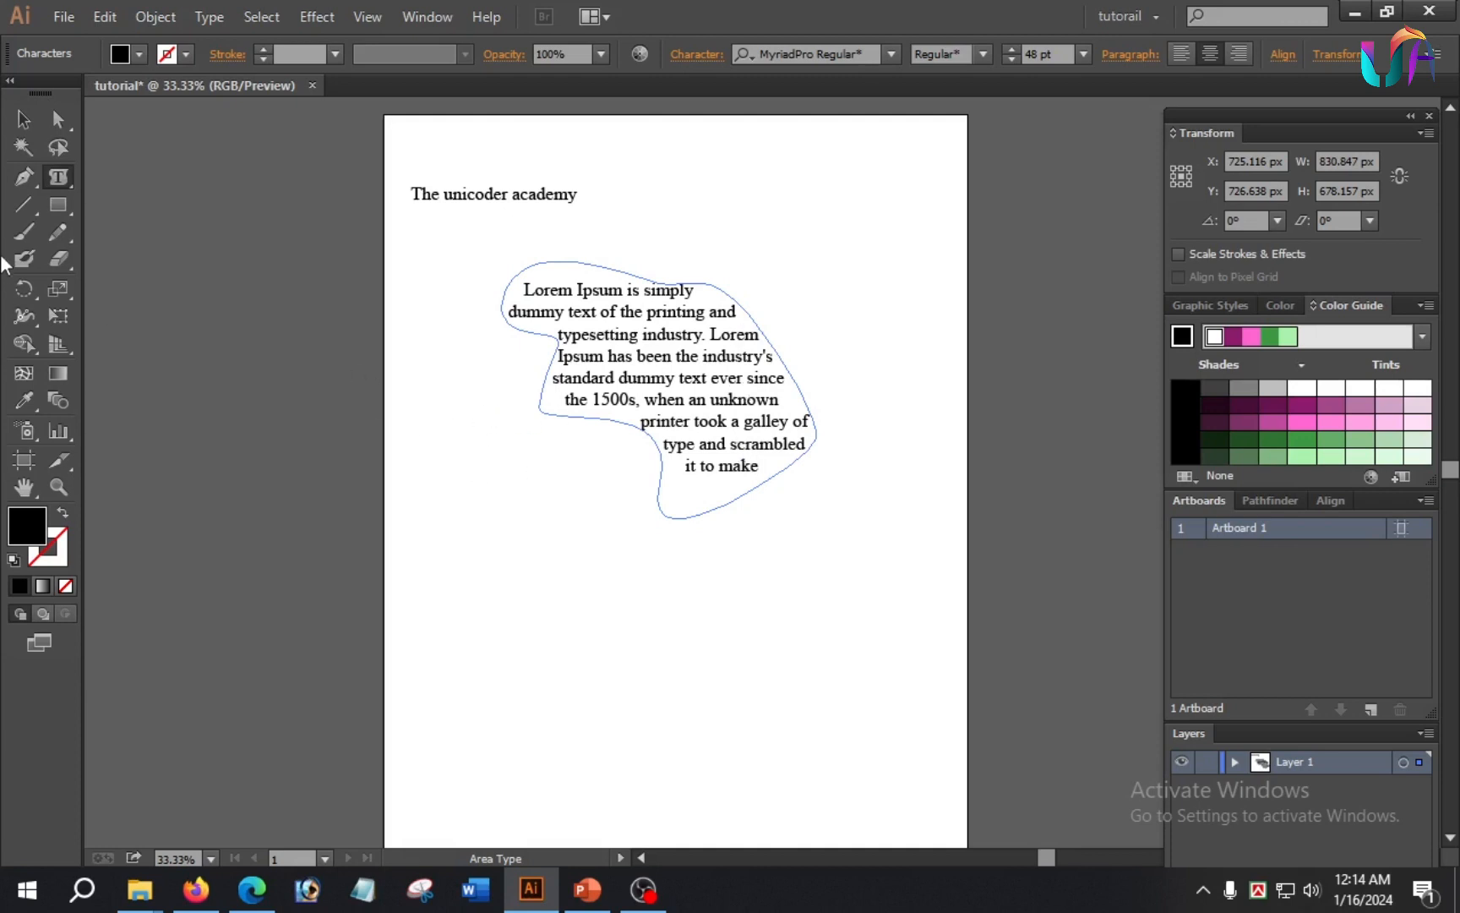
Step: Draw a closed shape about 1442 × 216 px with a wavy upper edge and straight base below the paragraph with the Pen tool
click(61, 177)
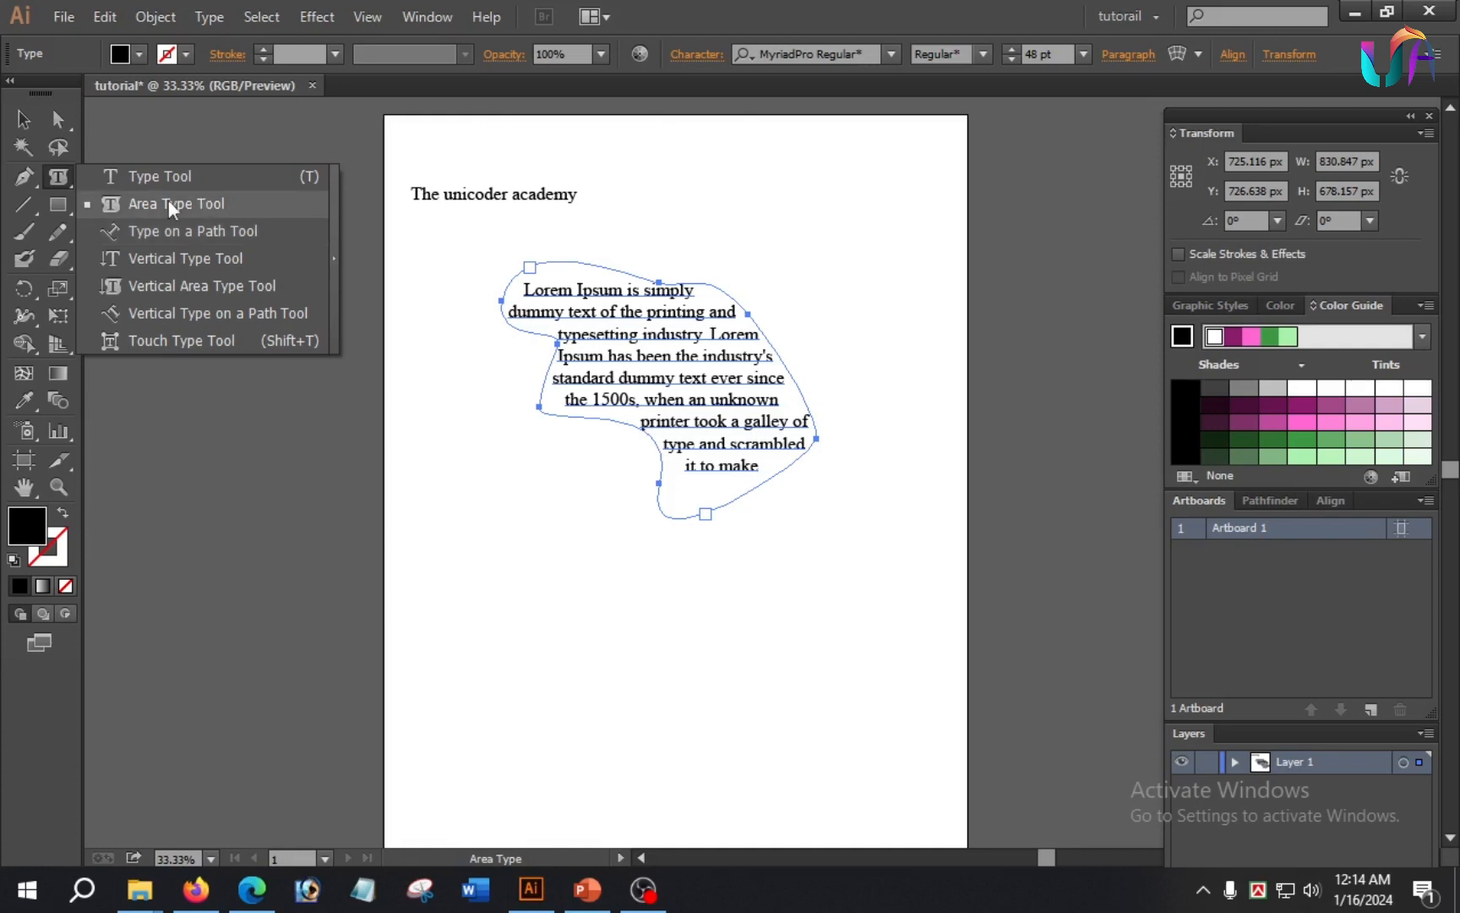
click(25, 178)
drag(26, 178, 118, 179)
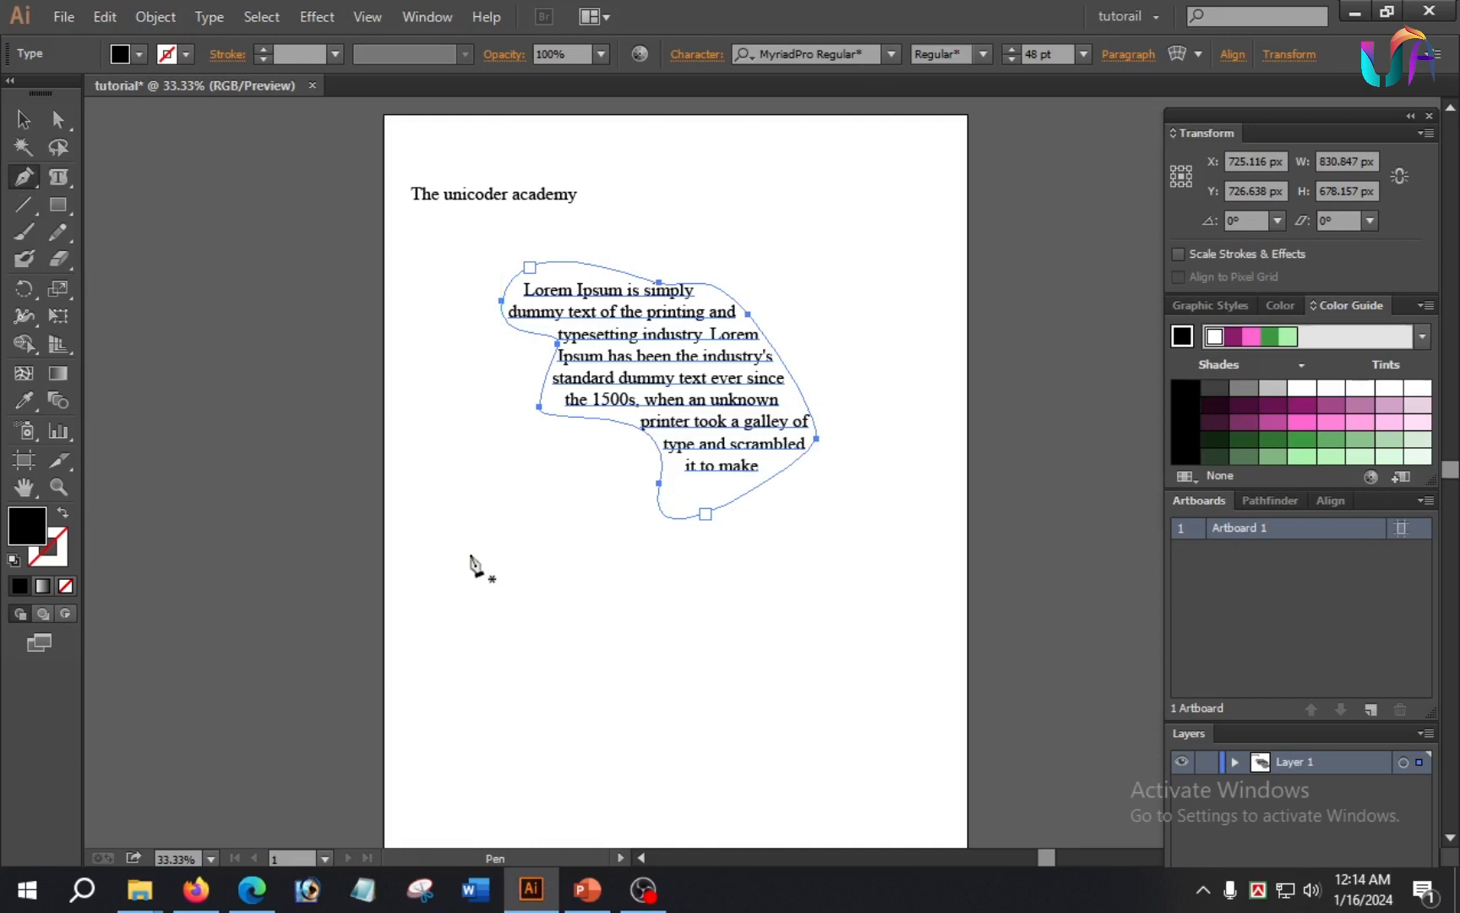
click(428, 590)
drag(537, 573, 597, 607)
drag(716, 577, 735, 558)
drag(835, 556, 961, 549)
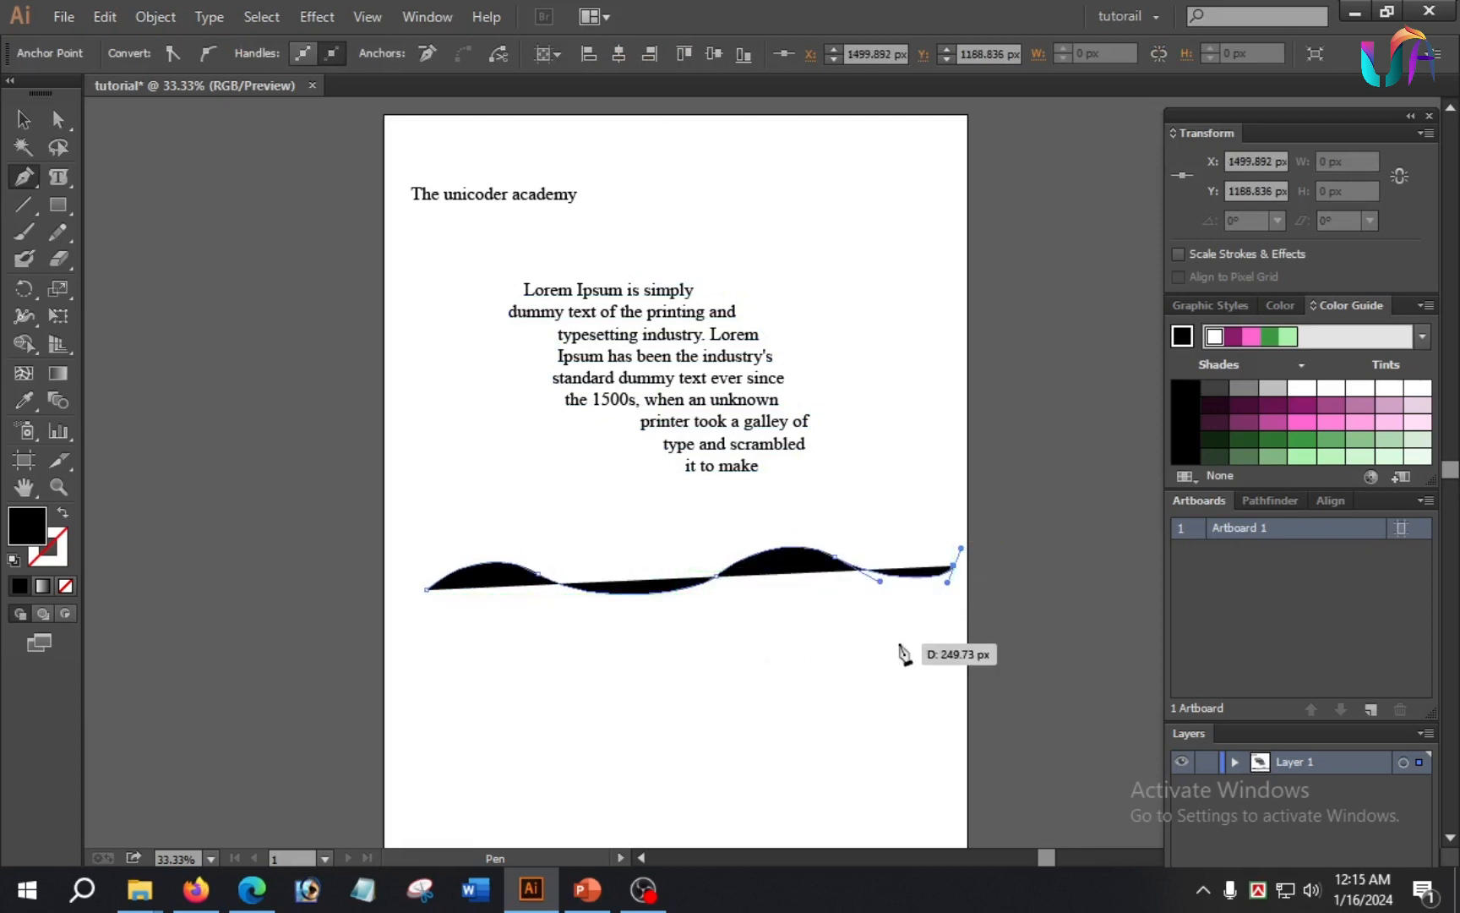
click(954, 606)
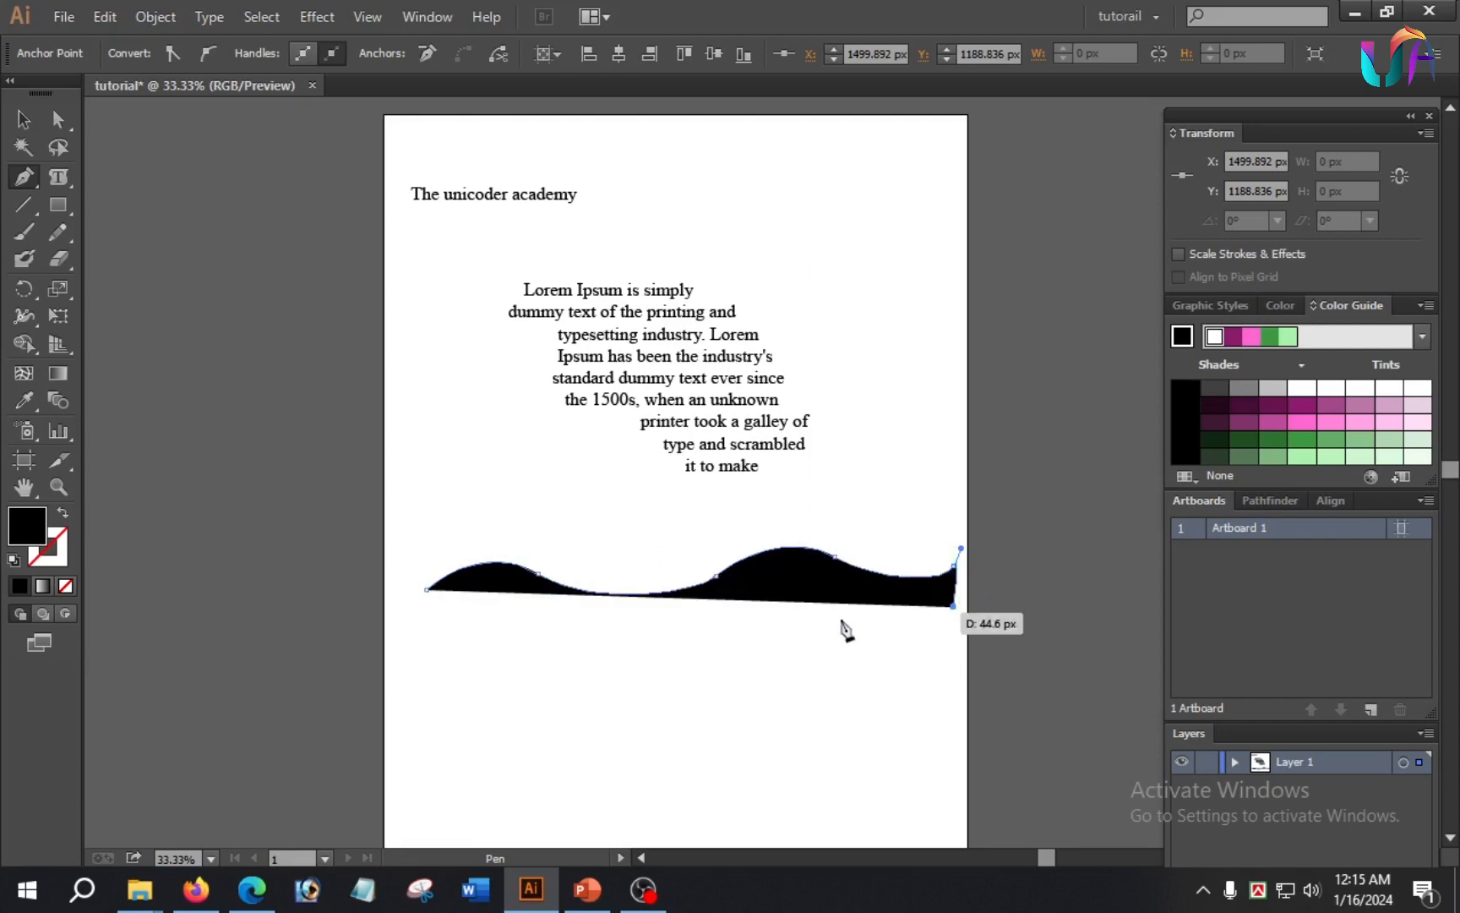
click(408, 627)
click(429, 591)
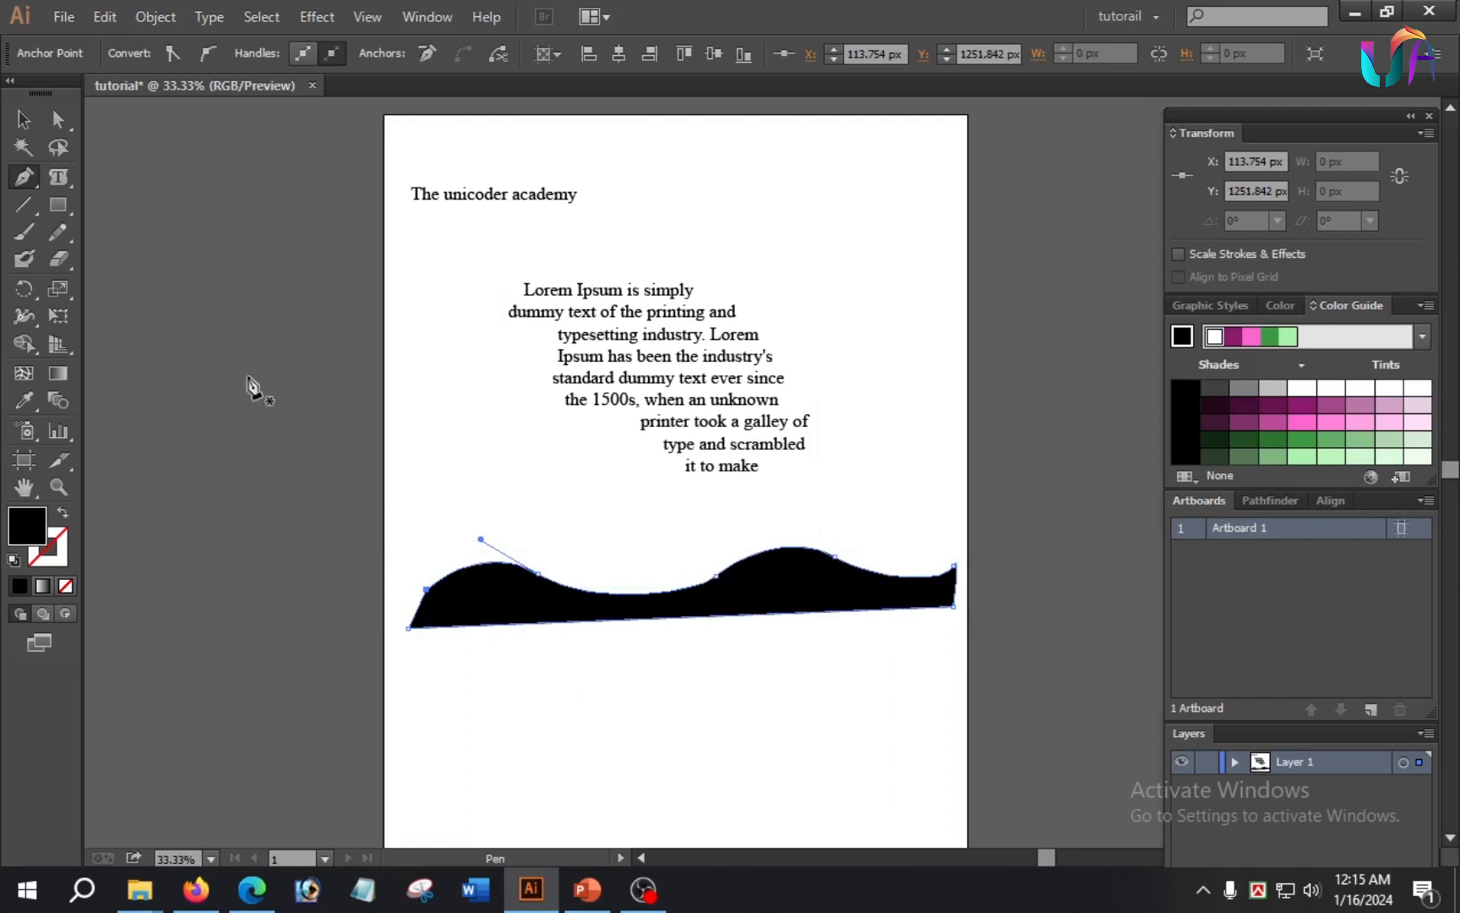
Step: Run the copied Lorem Ipsum text along the wavy shape's outline with the Type on a Path tool, starting at its first crest
click(63, 181)
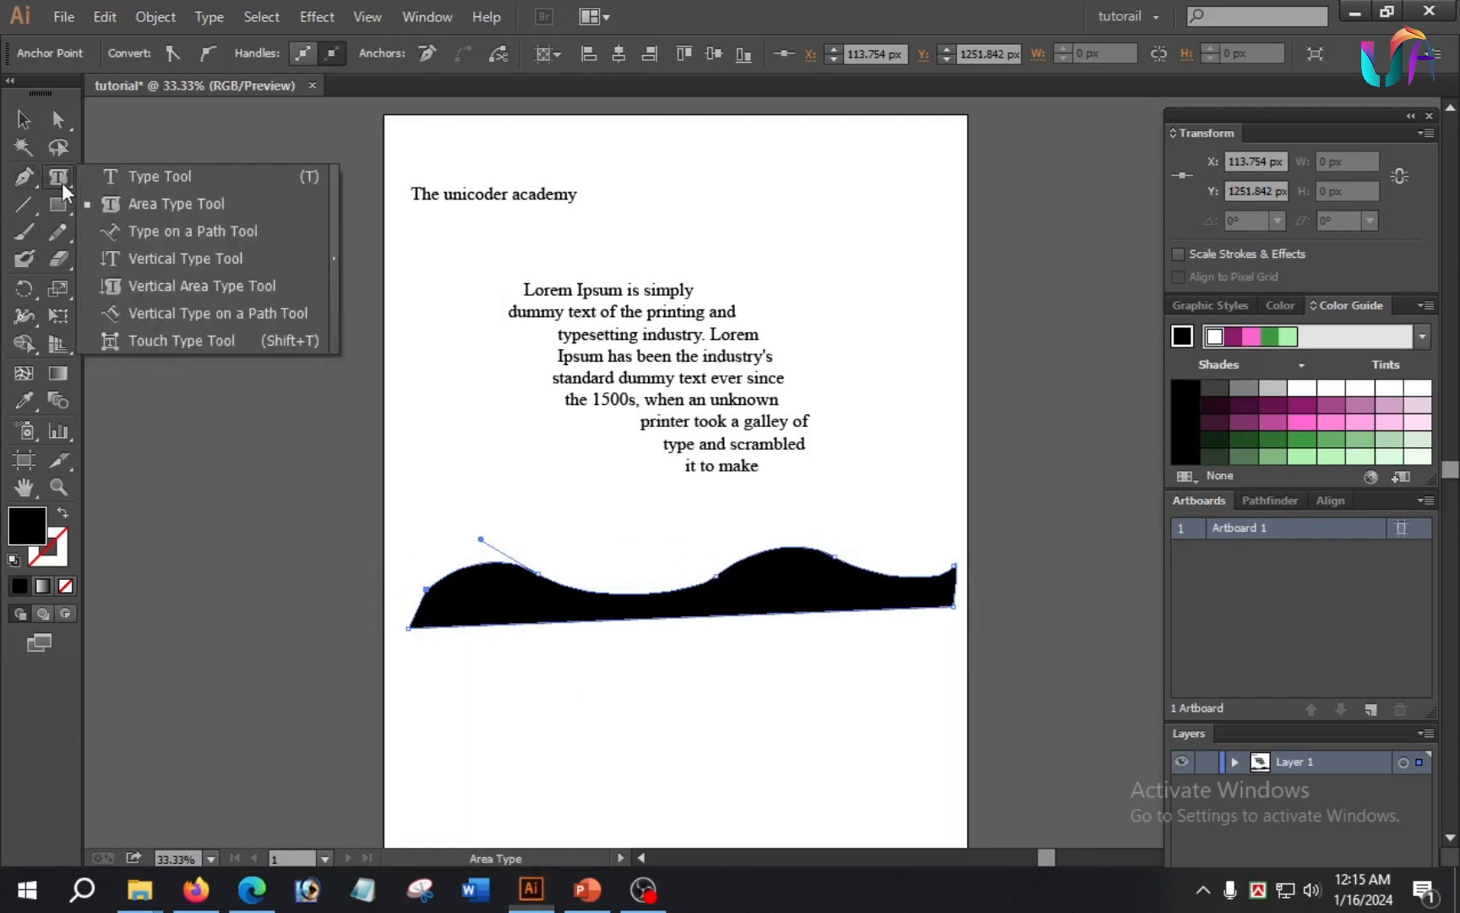
click(149, 230)
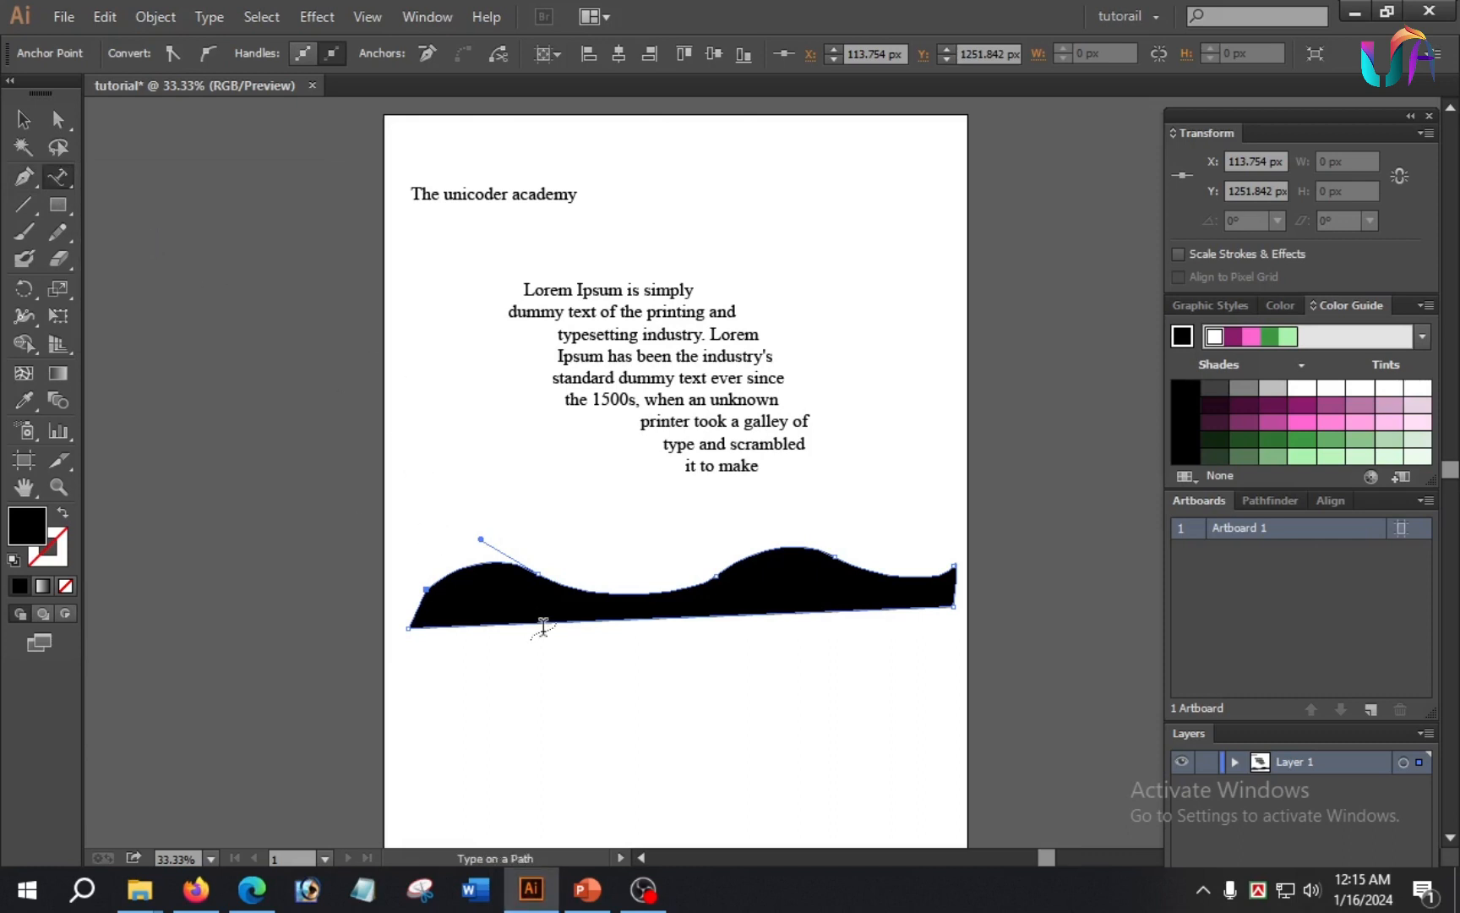
click(490, 568)
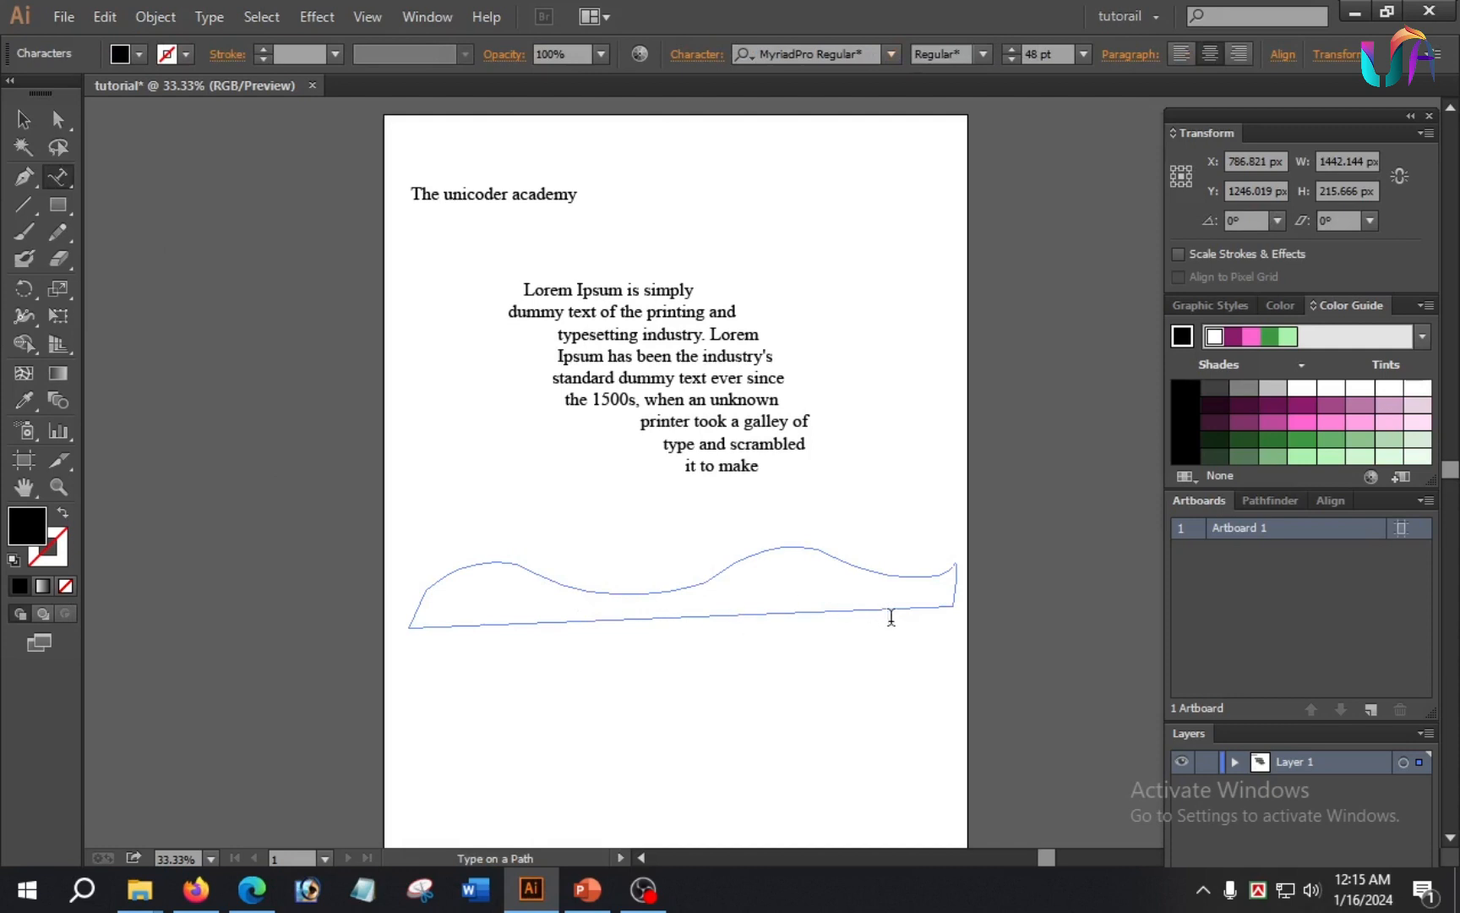
text(Lorem Ipsum is simply dummy text of the printing and typesetting industry. Lorem Ipsum has been the industry's standard dummy text ever since the 1500s,)
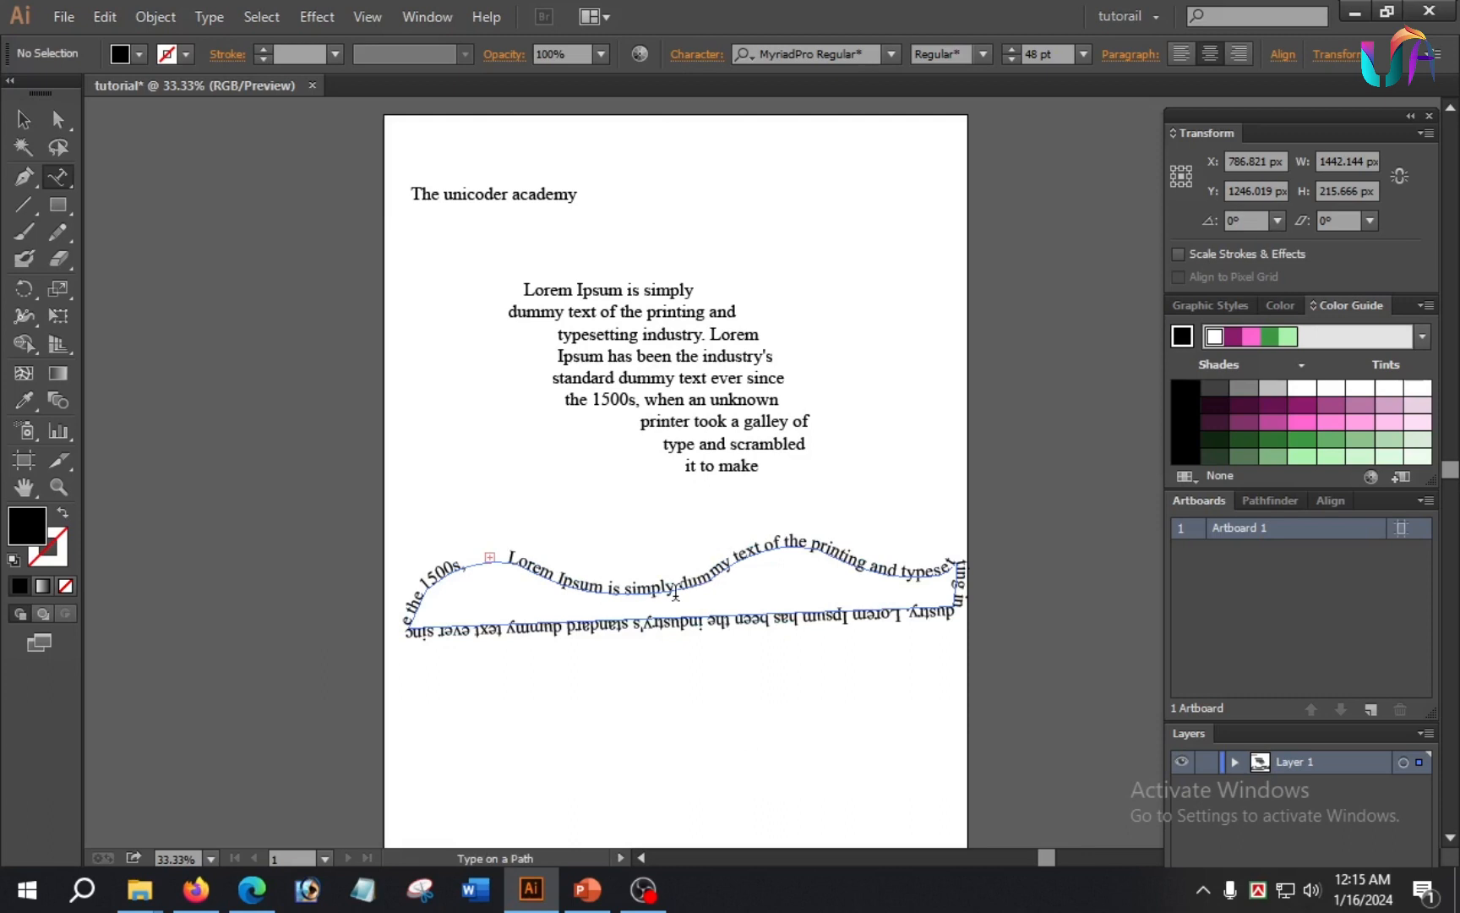
Step: Draw a narrow upright closed leaf shape about 59 × 578 px to the right of the paragraph with the Pen tool
click(62, 178)
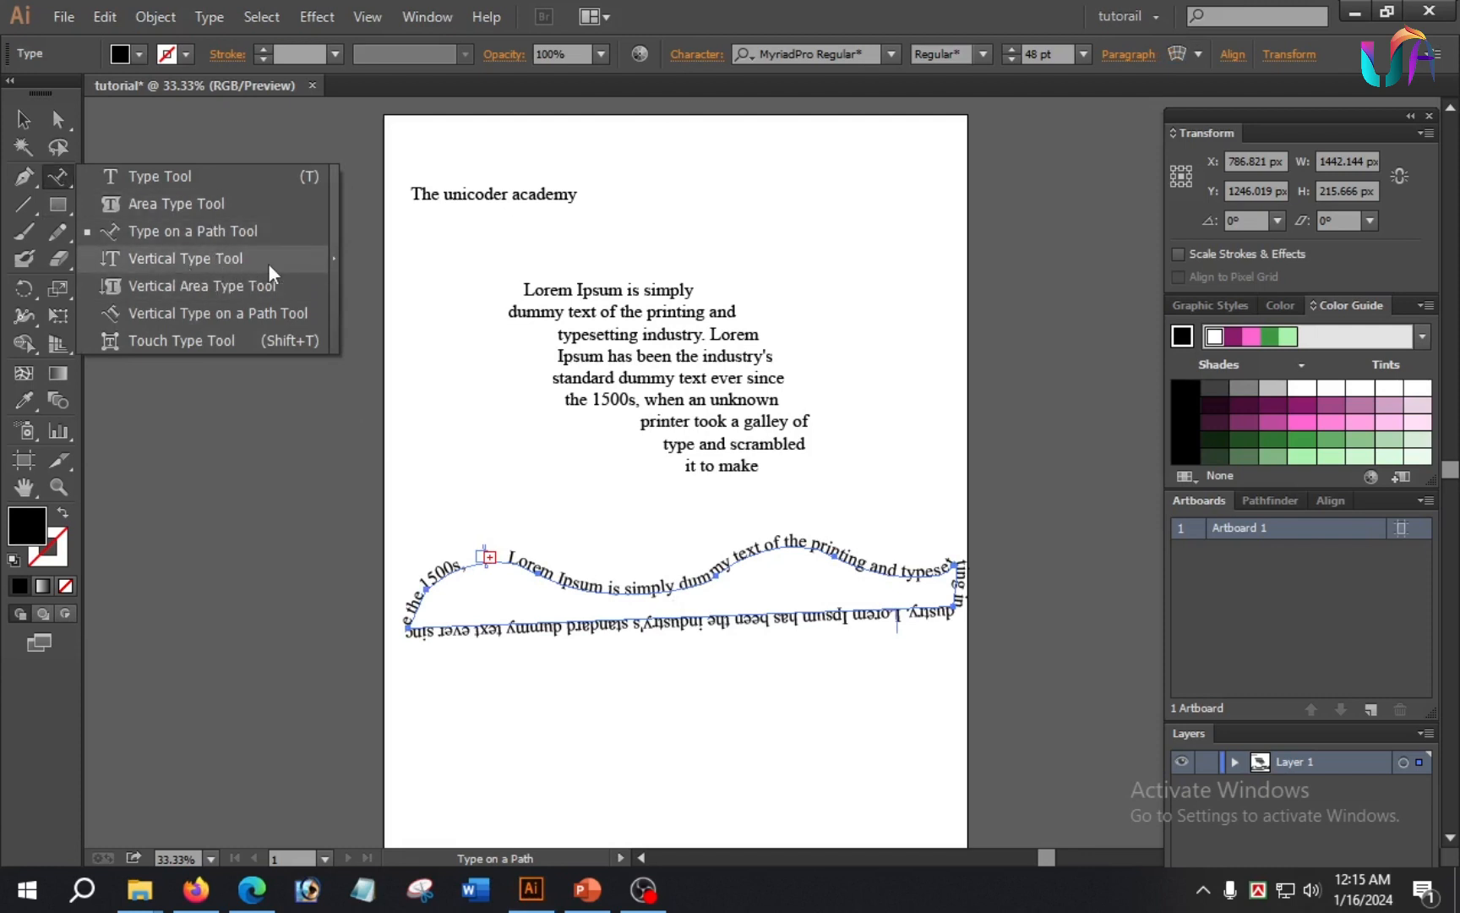
click(254, 258)
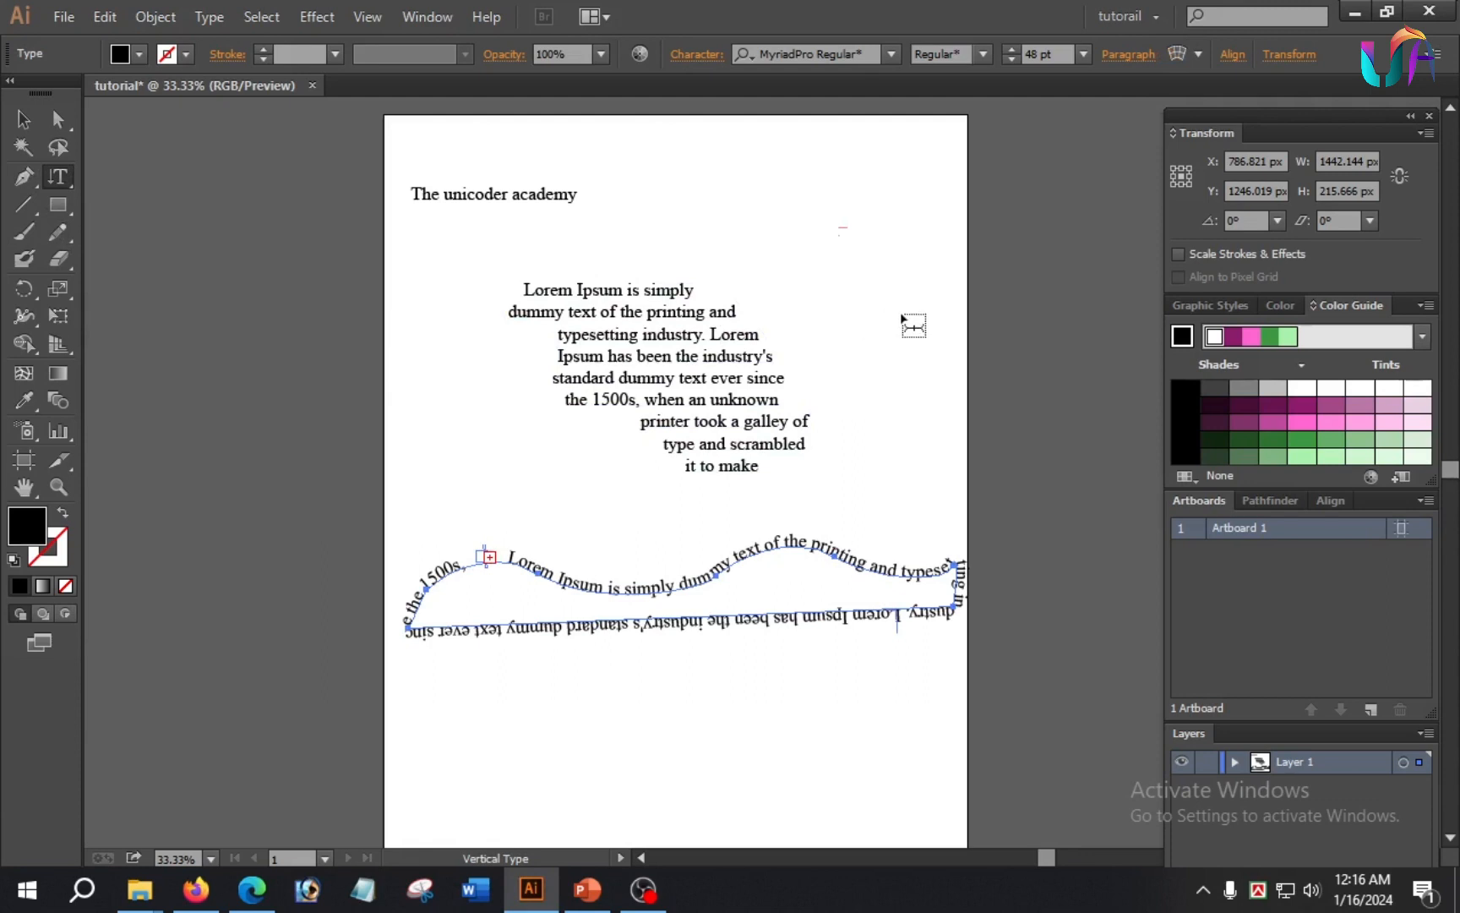
click(21, 179)
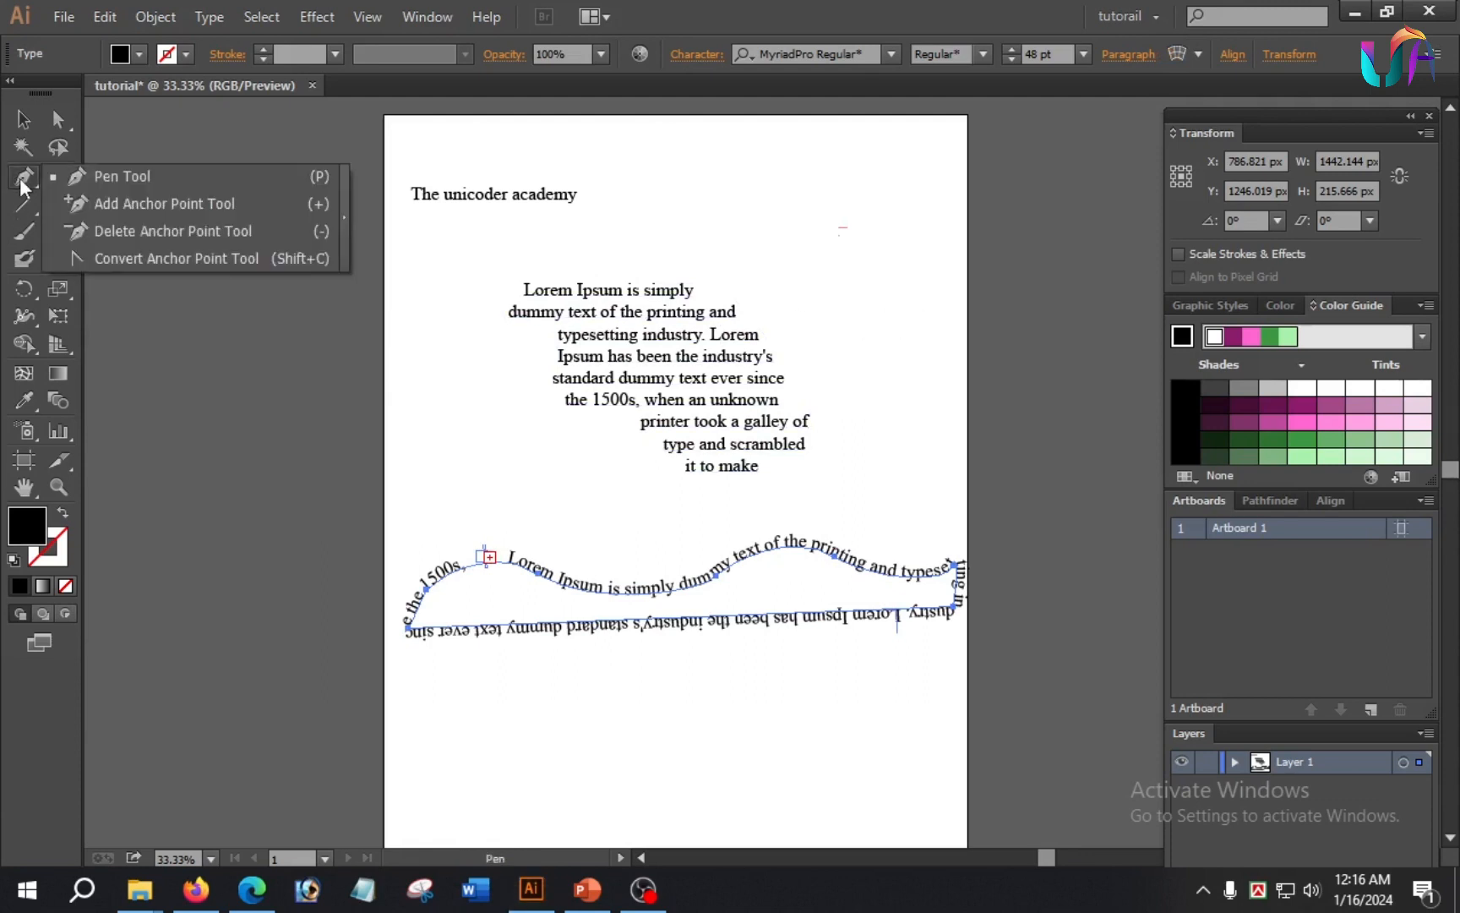
click(122, 181)
click(845, 175)
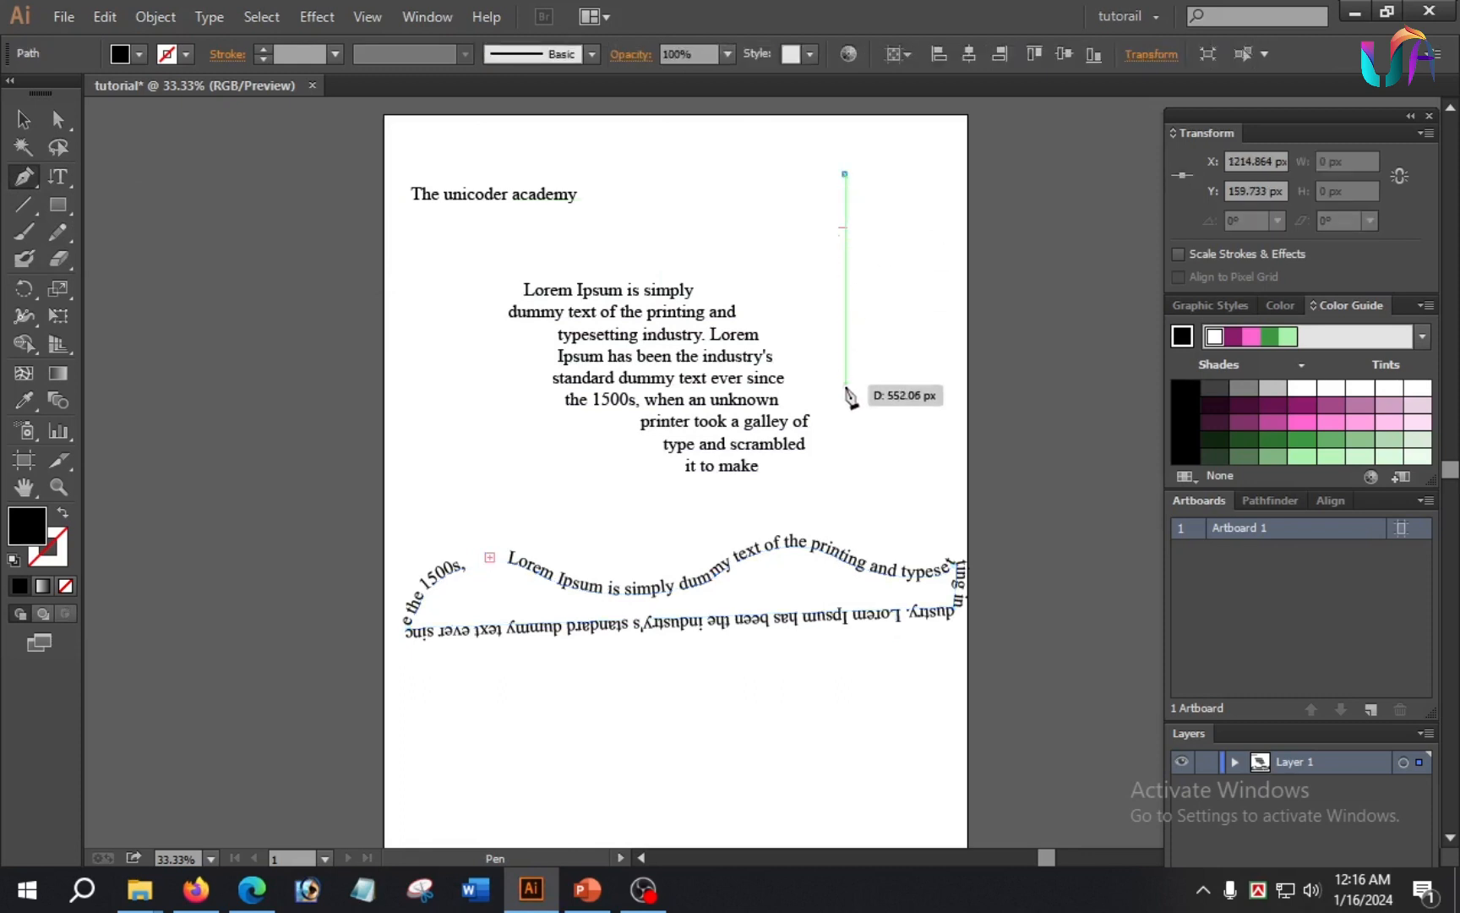
drag(845, 390, 871, 428)
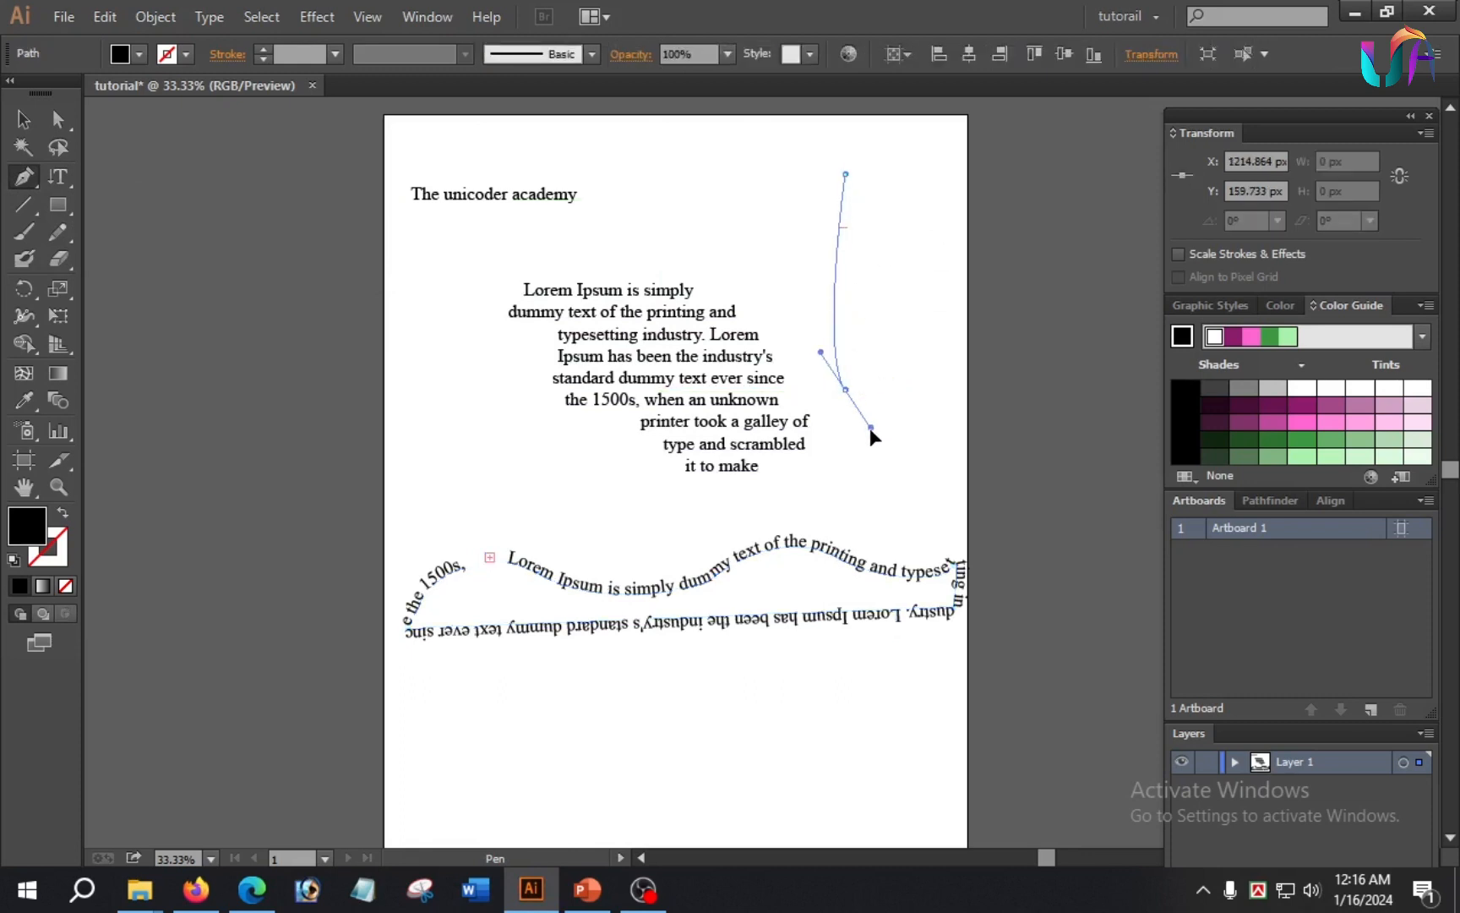
click(845, 175)
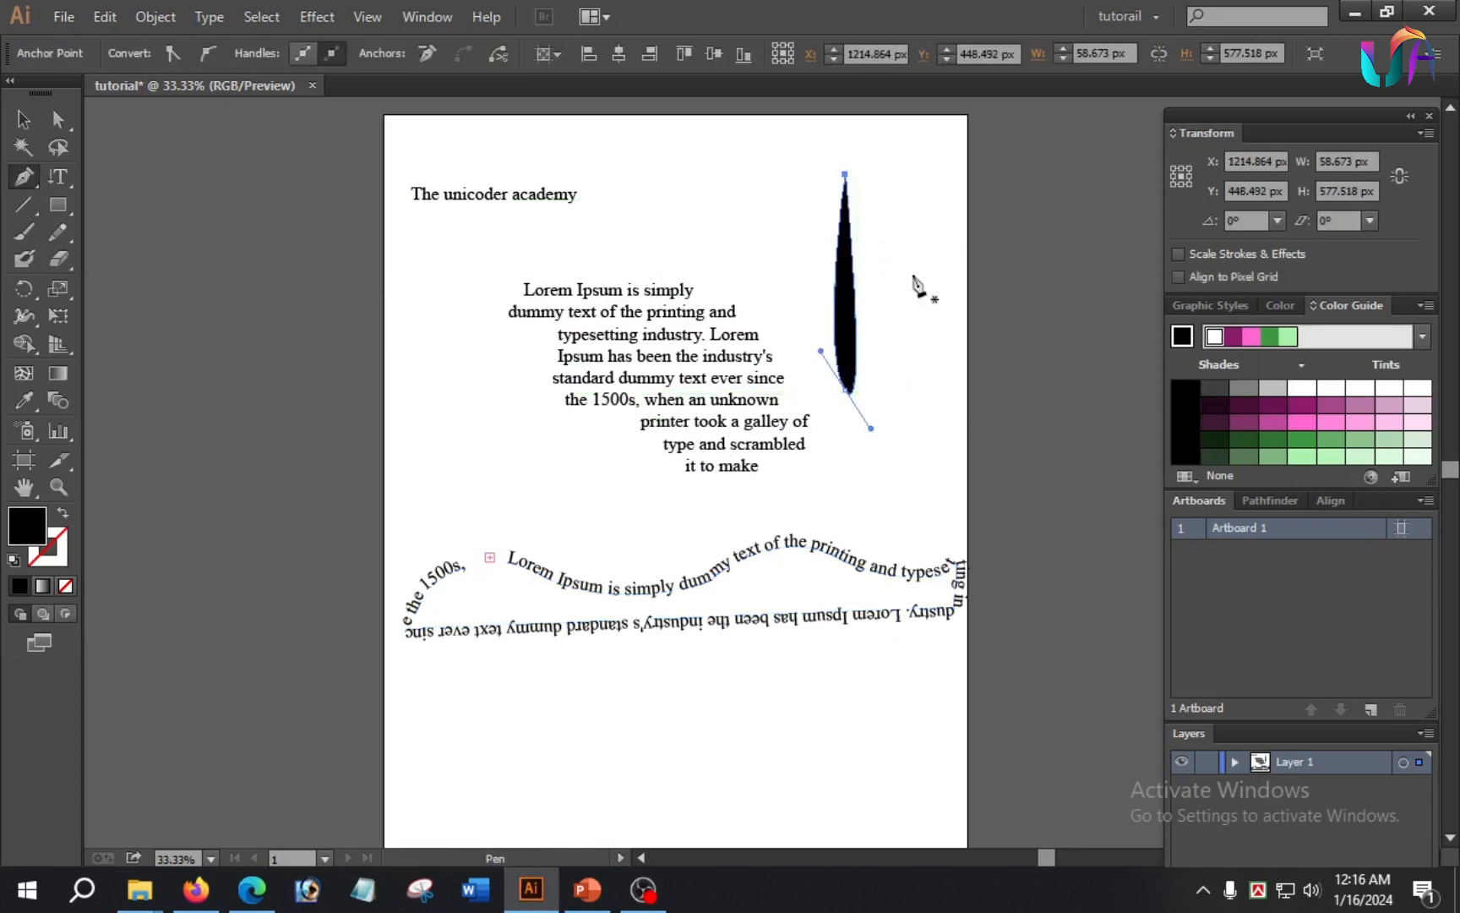
Step: Convert the narrow leaf shape to a text container with the Vertical Type tool, fill it with the copied Lorem Ipsum text and finish text editing
drag(67, 183, 203, 259)
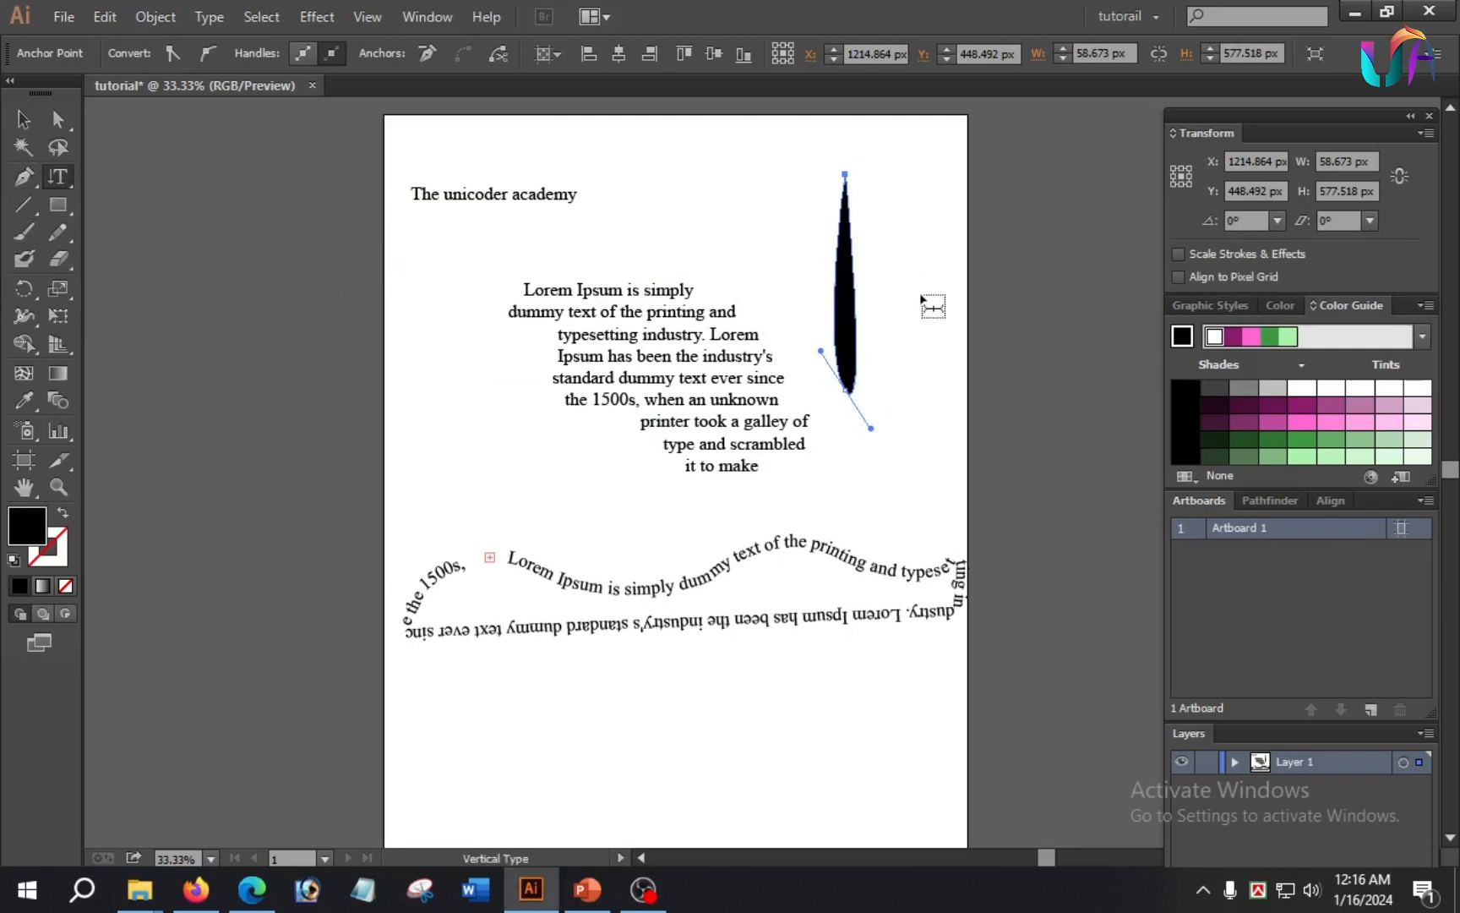
click(849, 281)
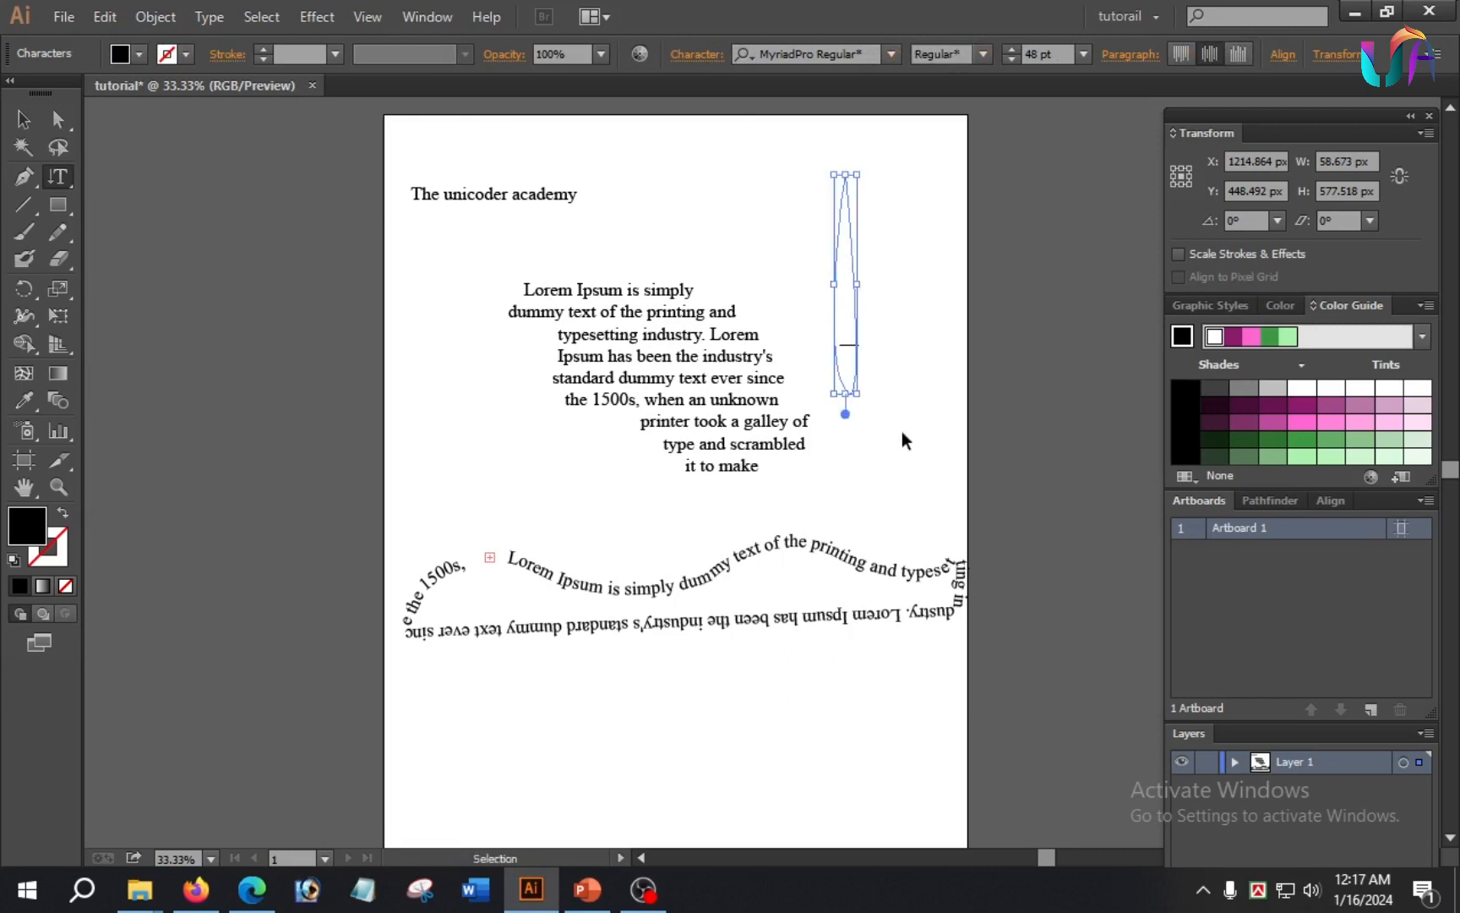
key(ctrl+v)
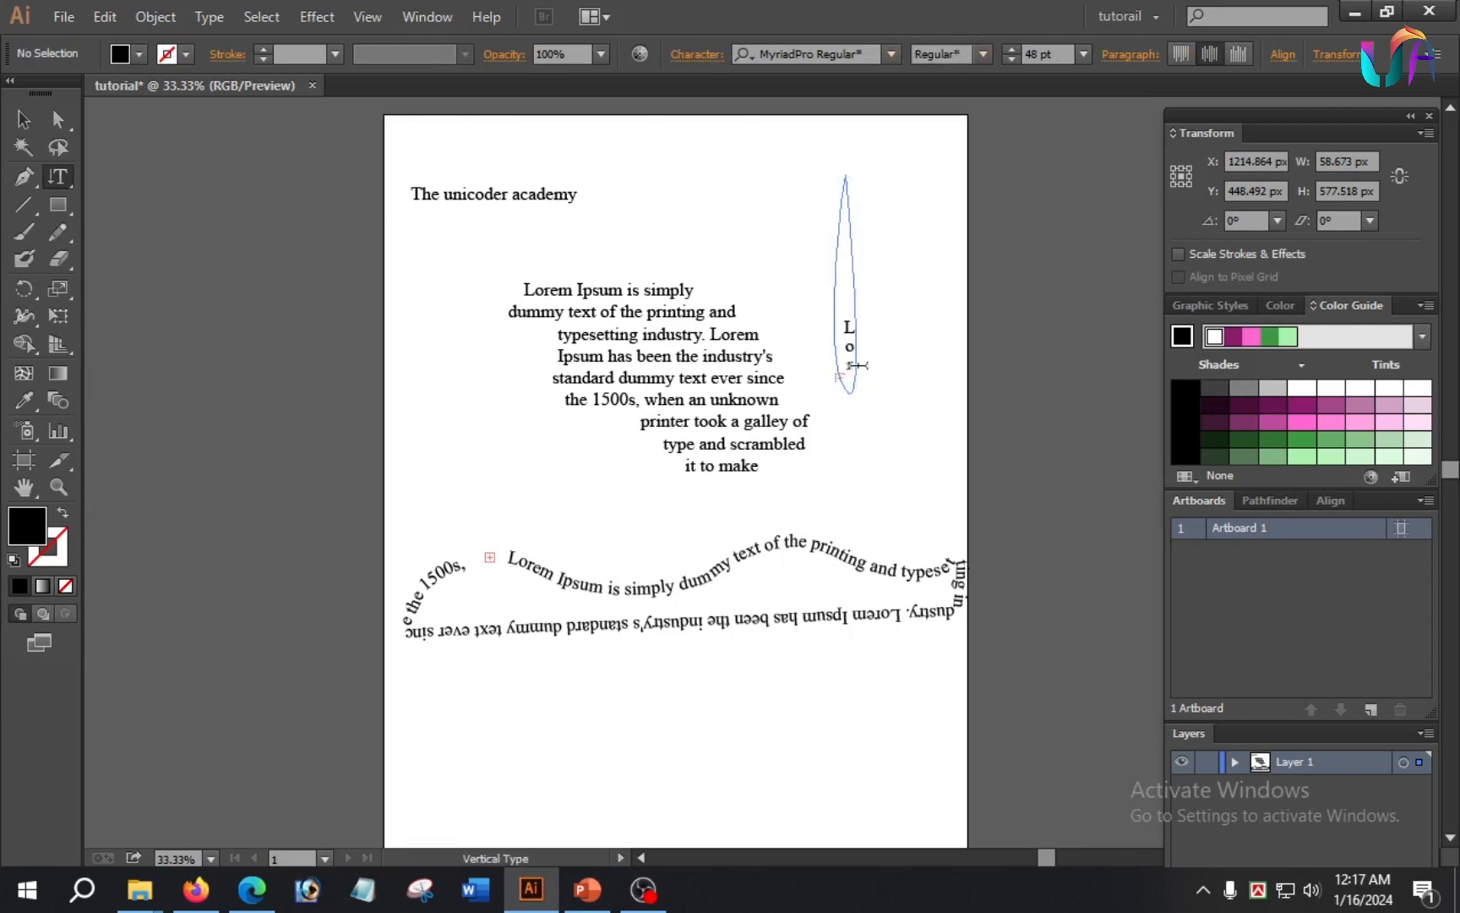
key(Escape)
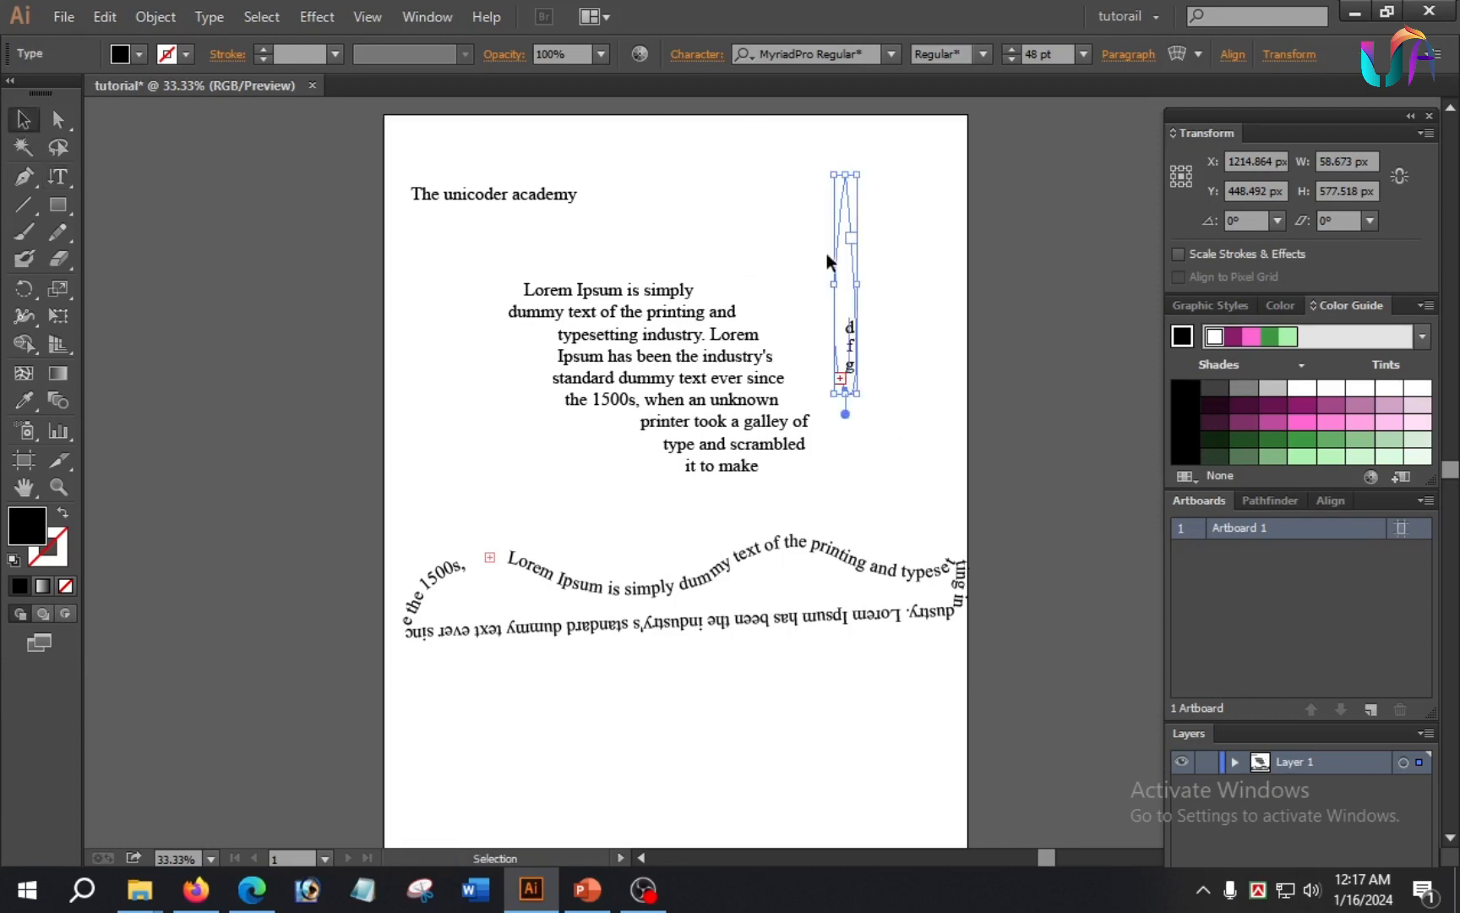
Step: Widen the vertical leaf text container to about 300 px, shift it slightly upward near the artboard's right edge and deselect it
drag(834, 284, 908, 278)
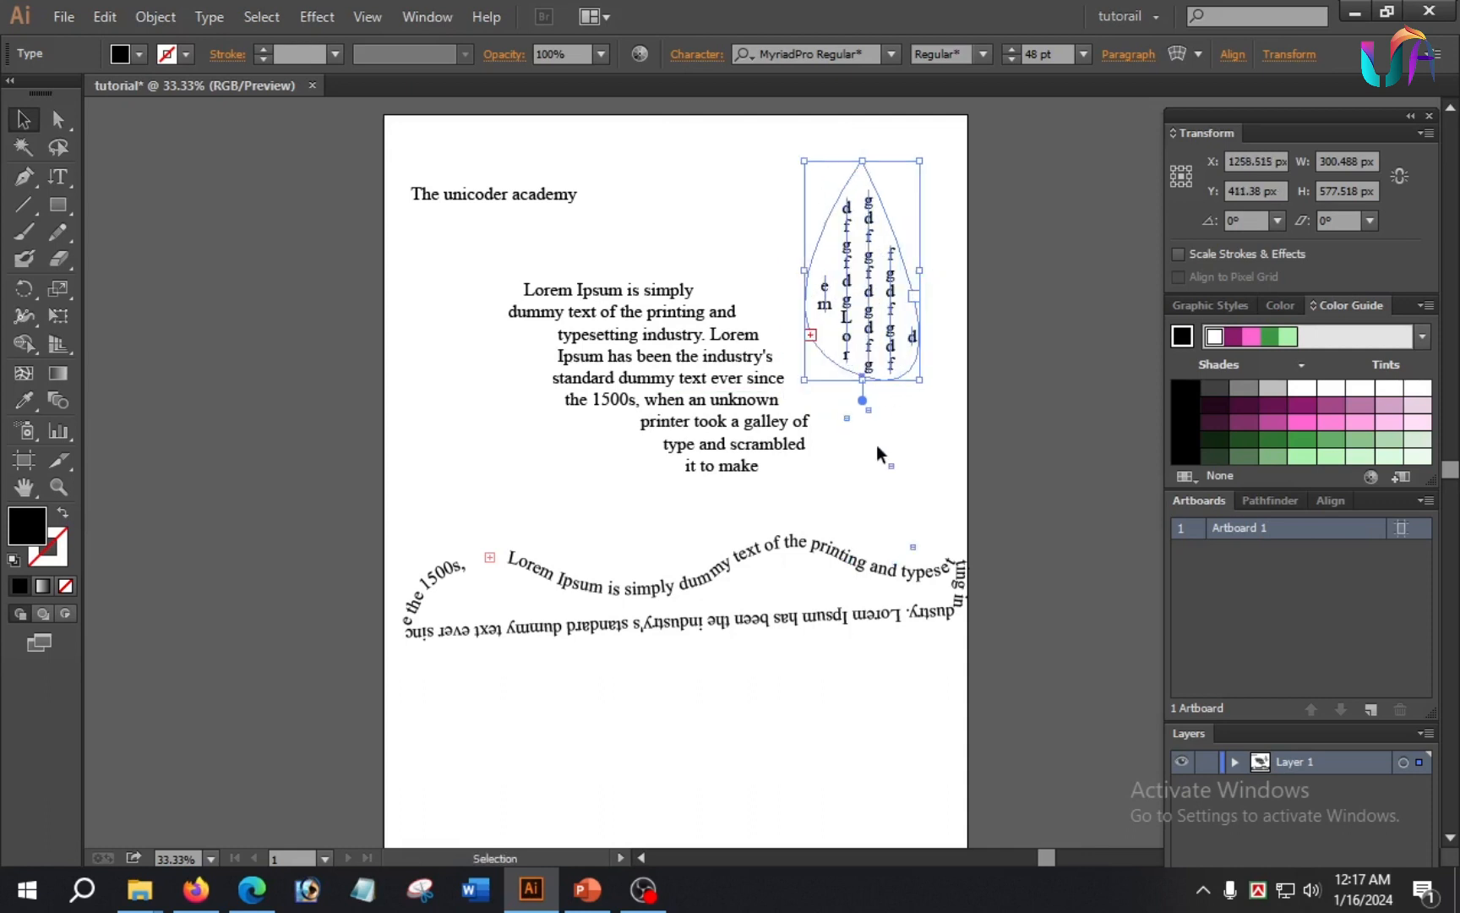
click(879, 461)
click(879, 286)
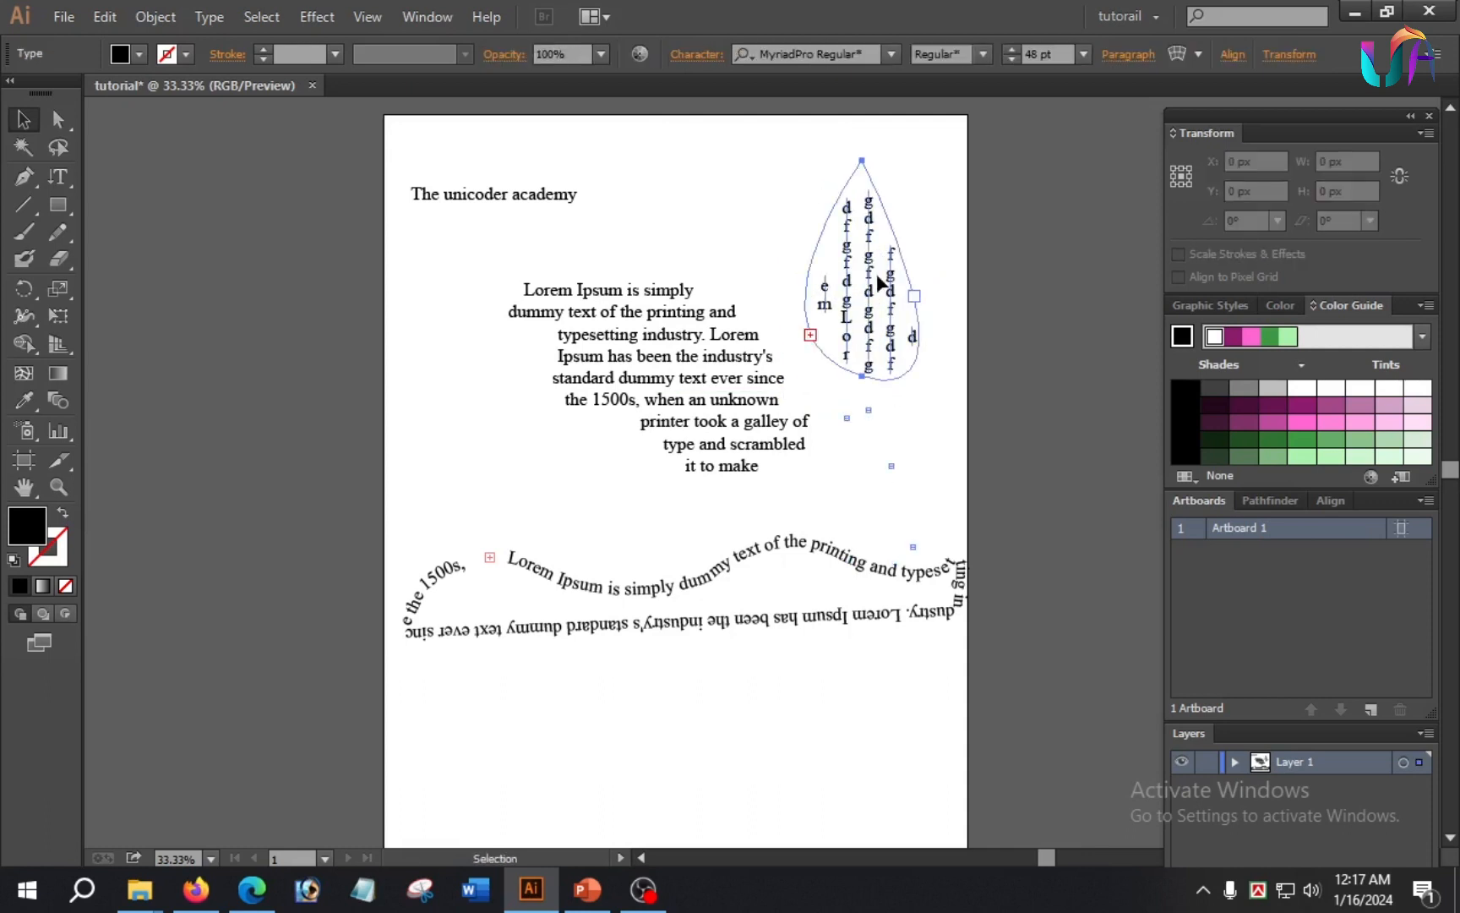
click(901, 467)
click(889, 297)
click(941, 443)
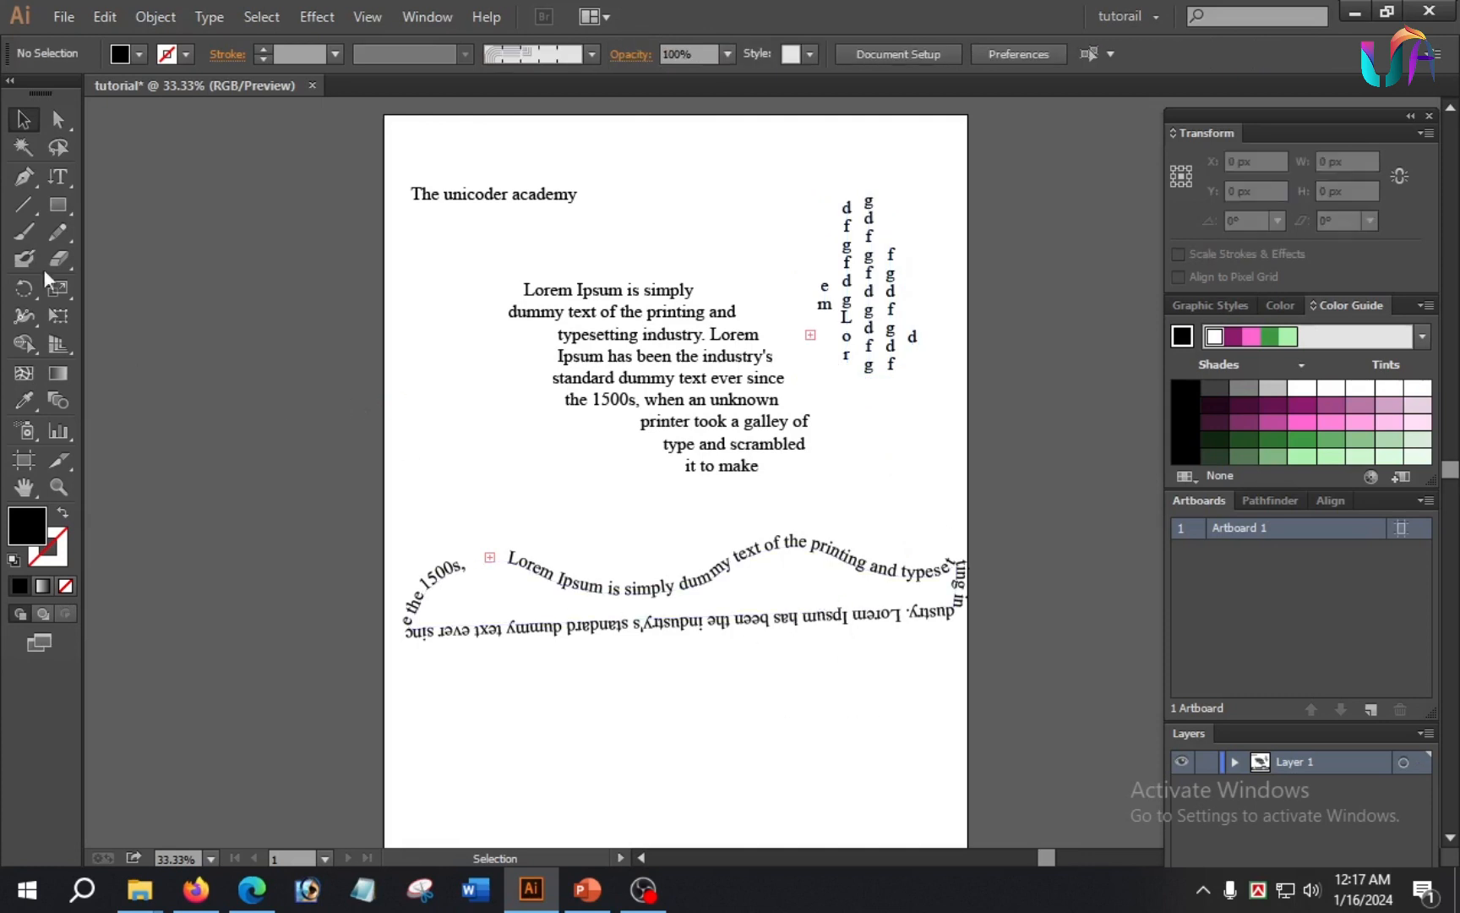
Step: Draw a closed upright shape about 262 × 529 px with a curved base to the left of the paragraph with the Pen tool
click(68, 180)
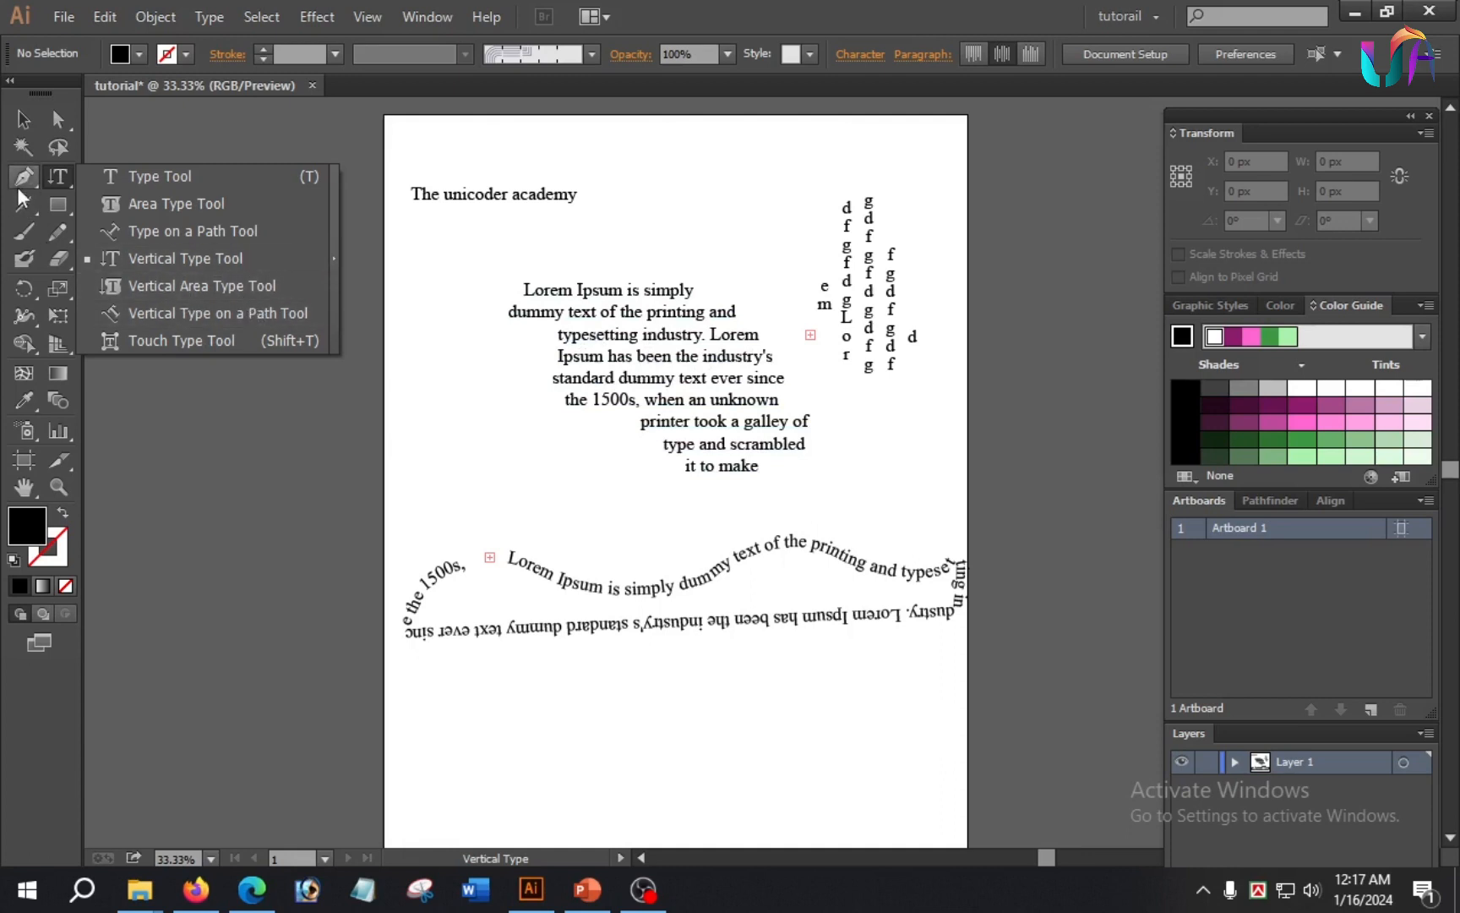
drag(23, 178, 129, 176)
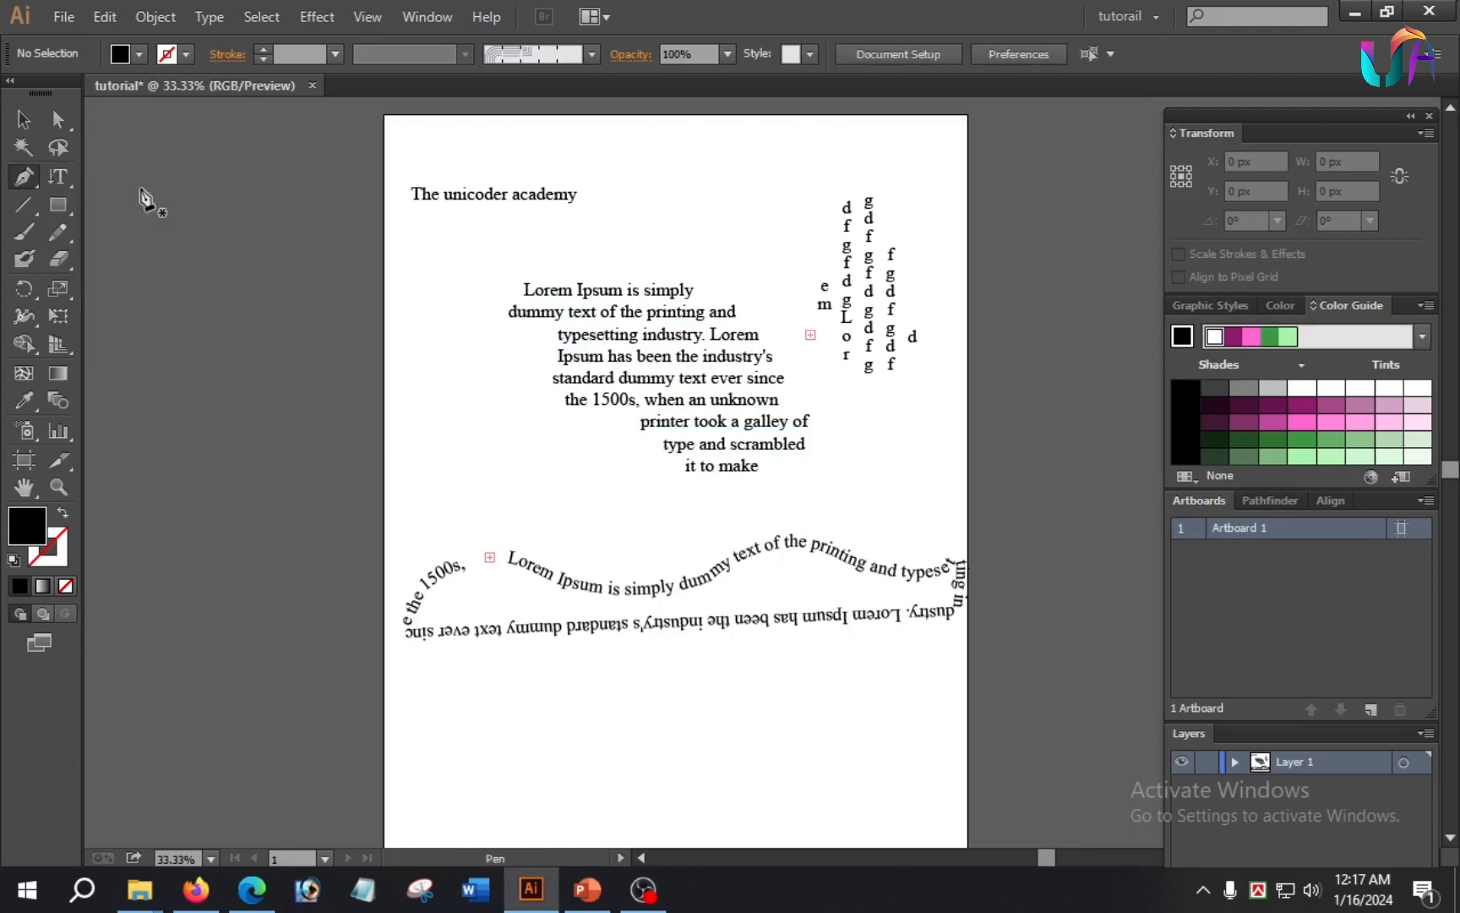
click(424, 292)
drag(409, 474, 430, 530)
click(500, 449)
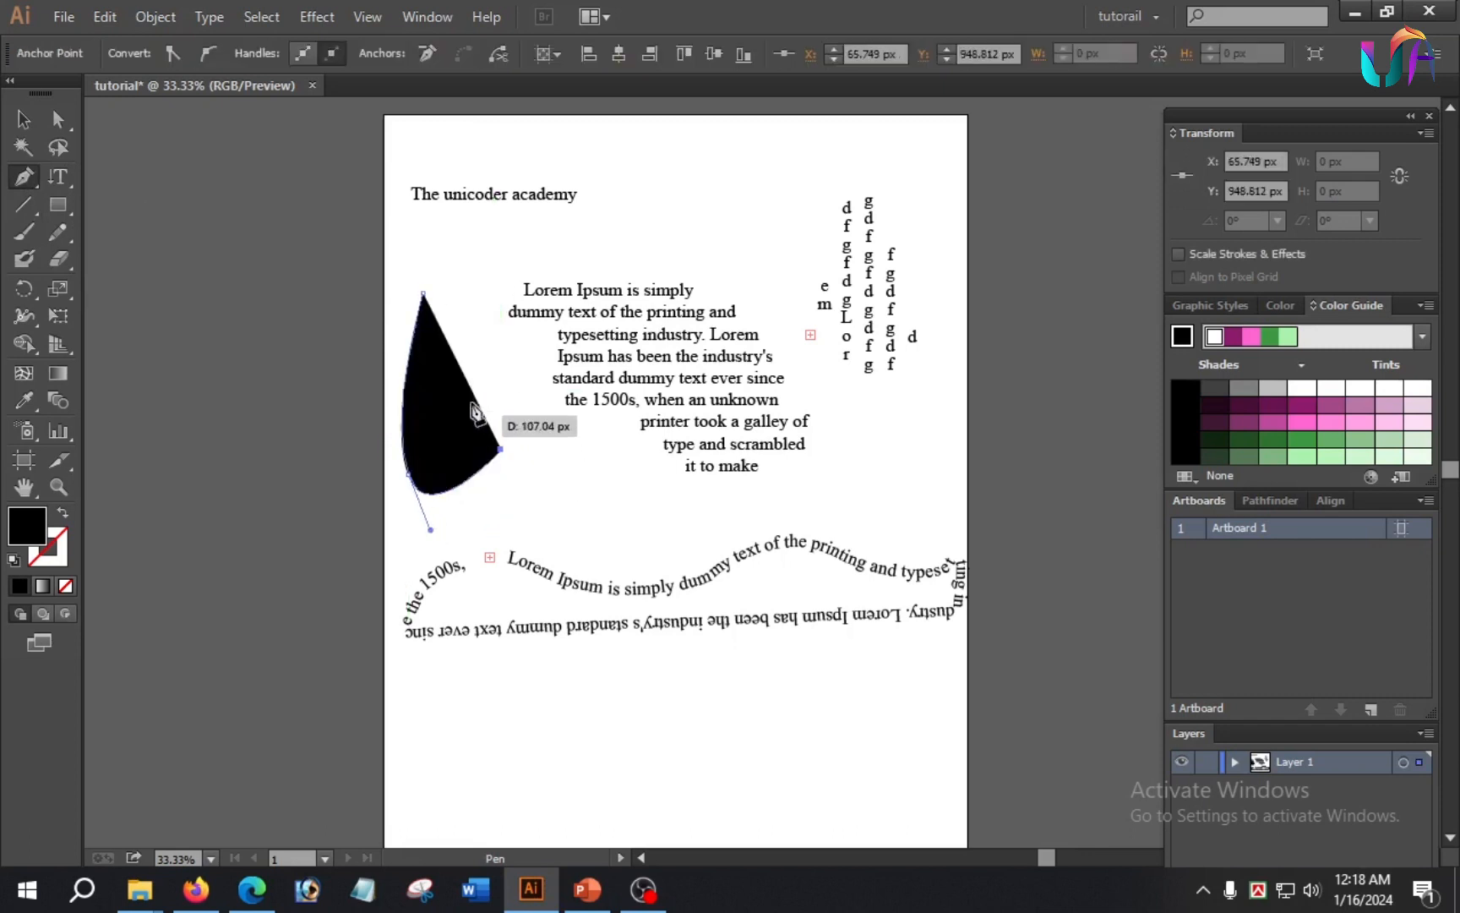
click(464, 324)
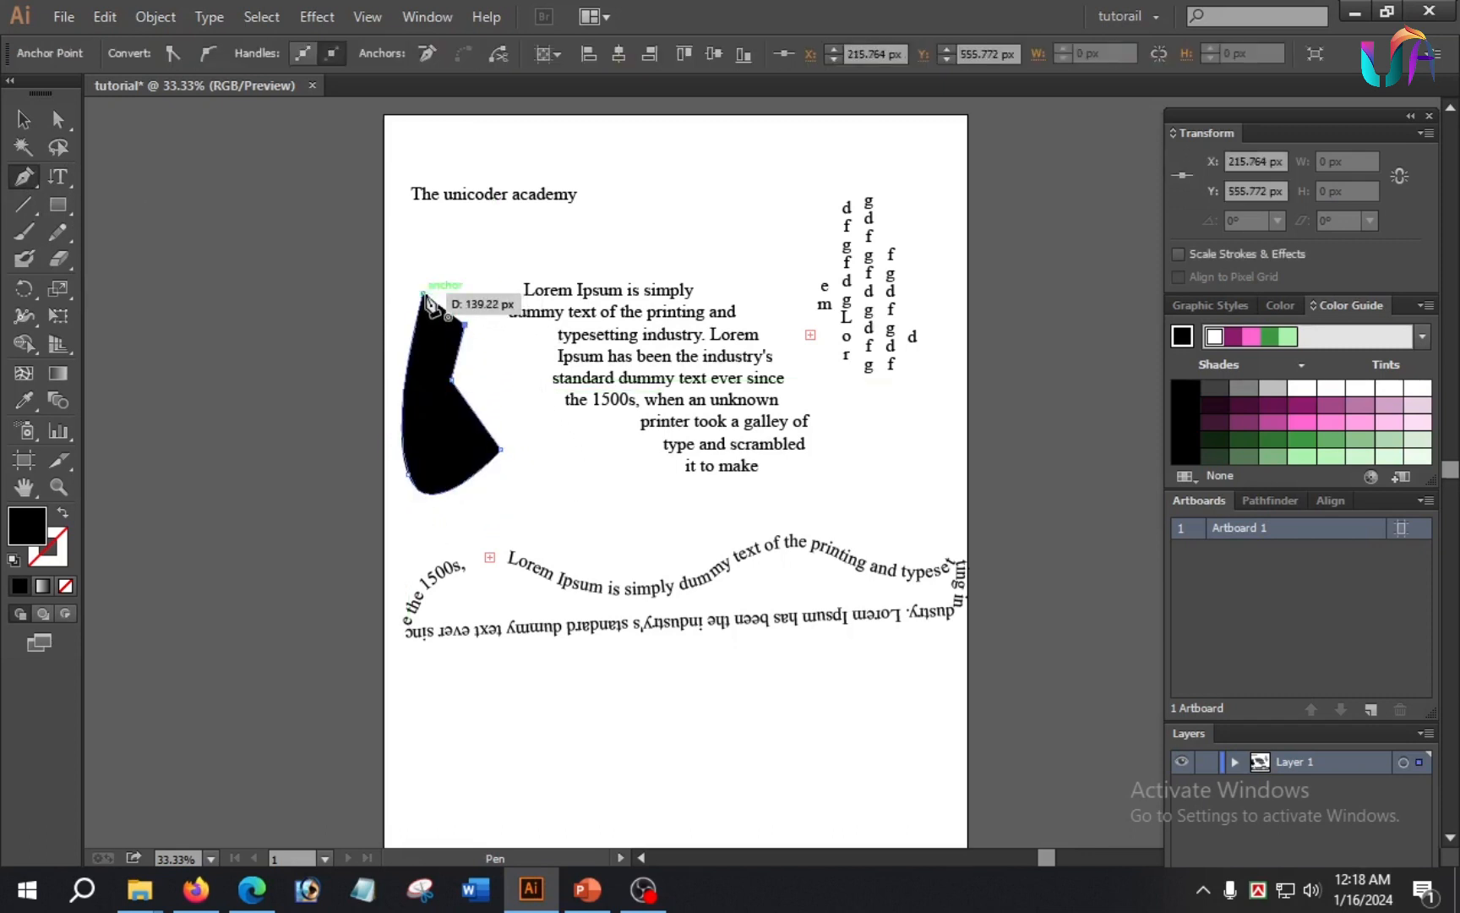
click(423, 293)
click(452, 381)
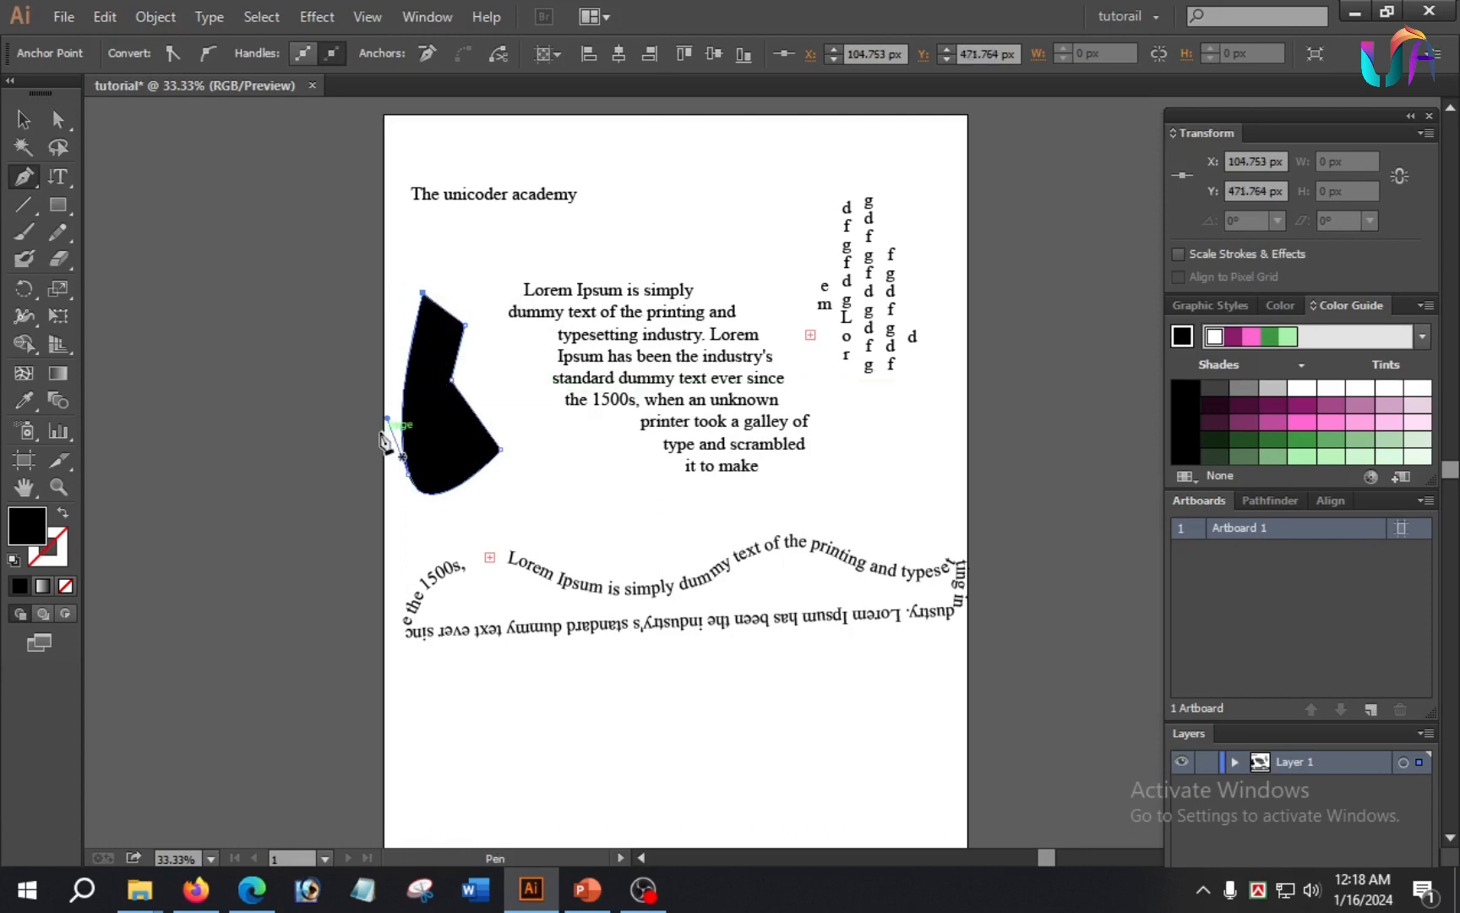
Step: Convert the upright shape beside the paragraph to a container with the Vertical Area Type tool and fill it with the copied Lorem Ipsum text
click(56, 177)
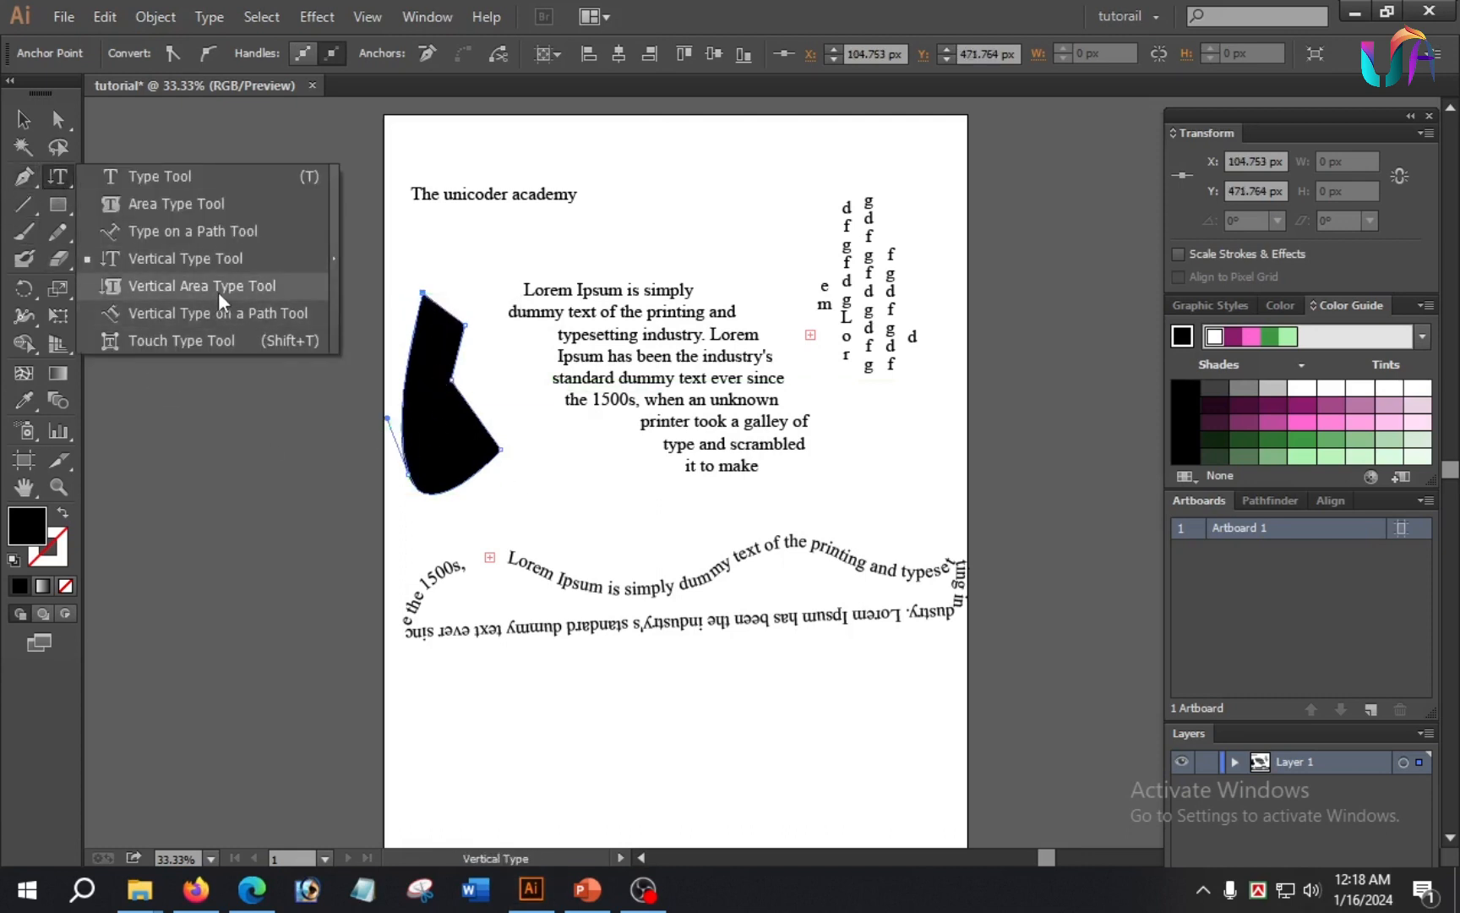
click(242, 289)
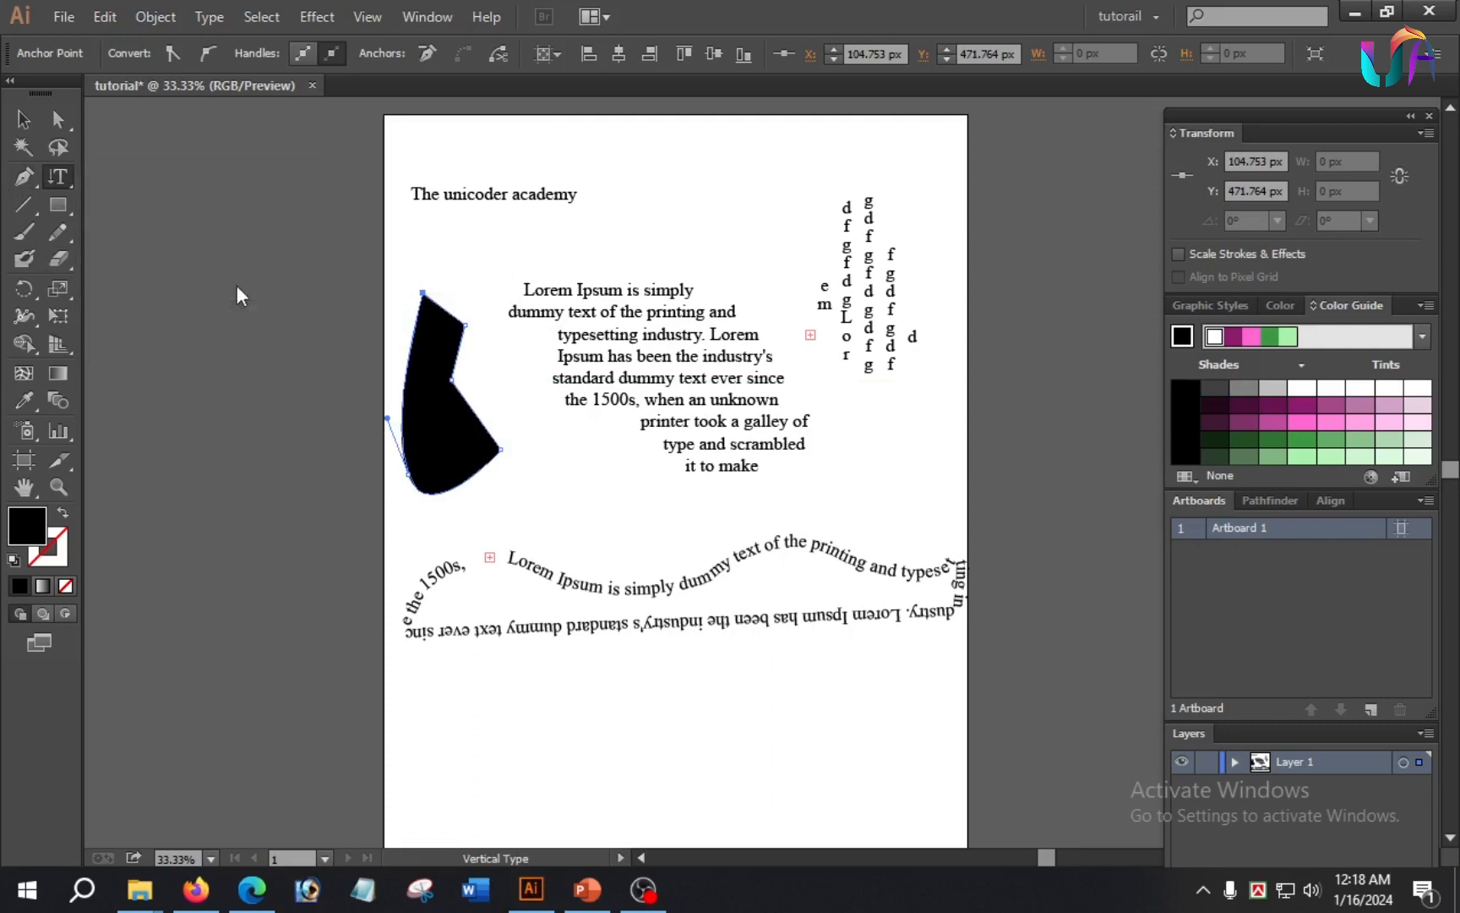
click(431, 325)
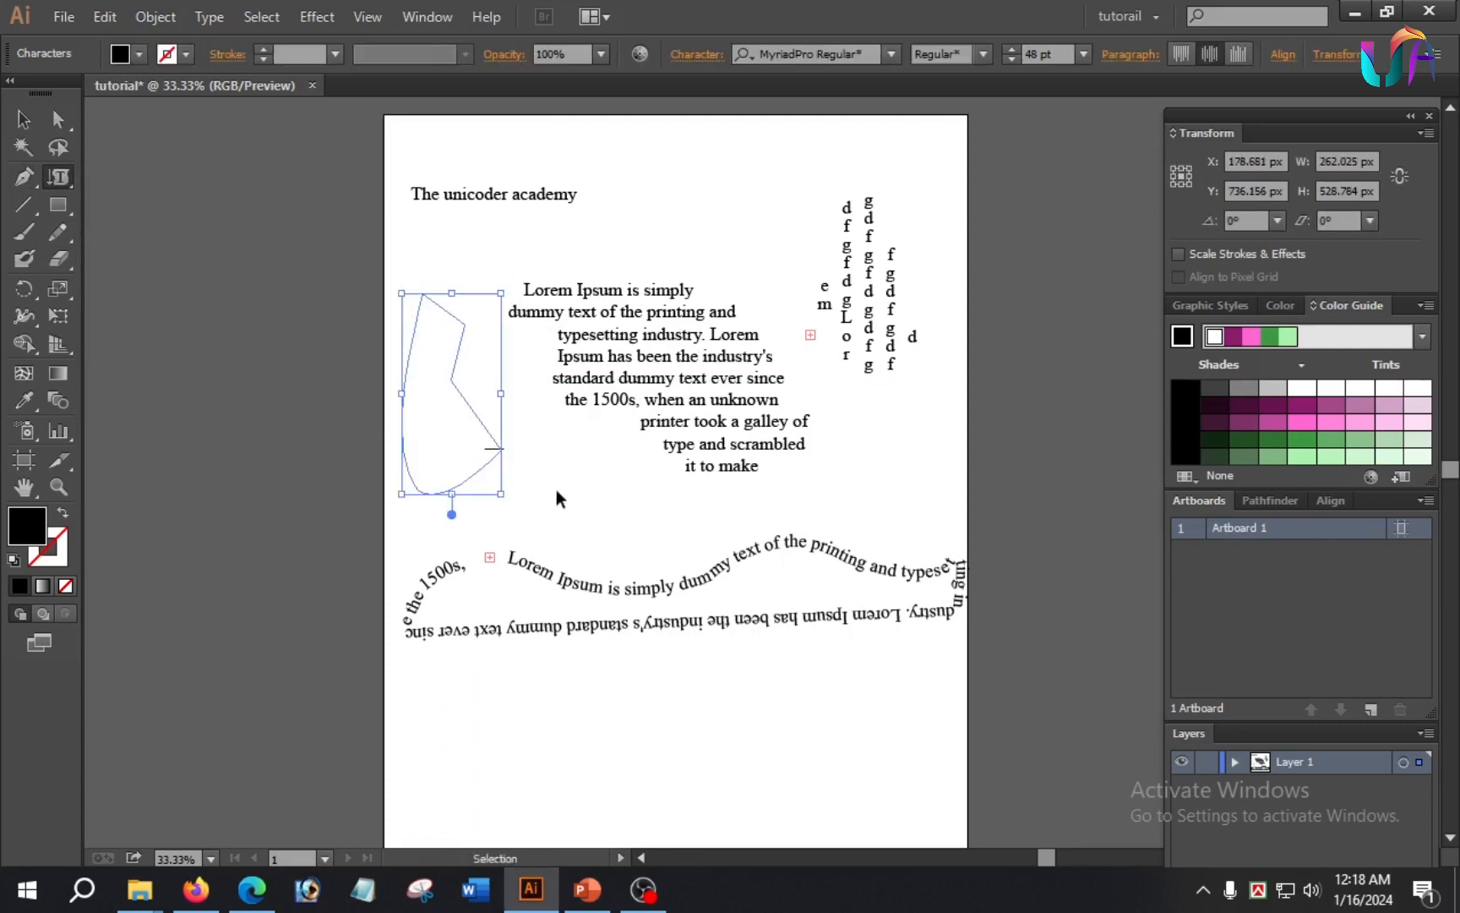
key(ctrl+v)
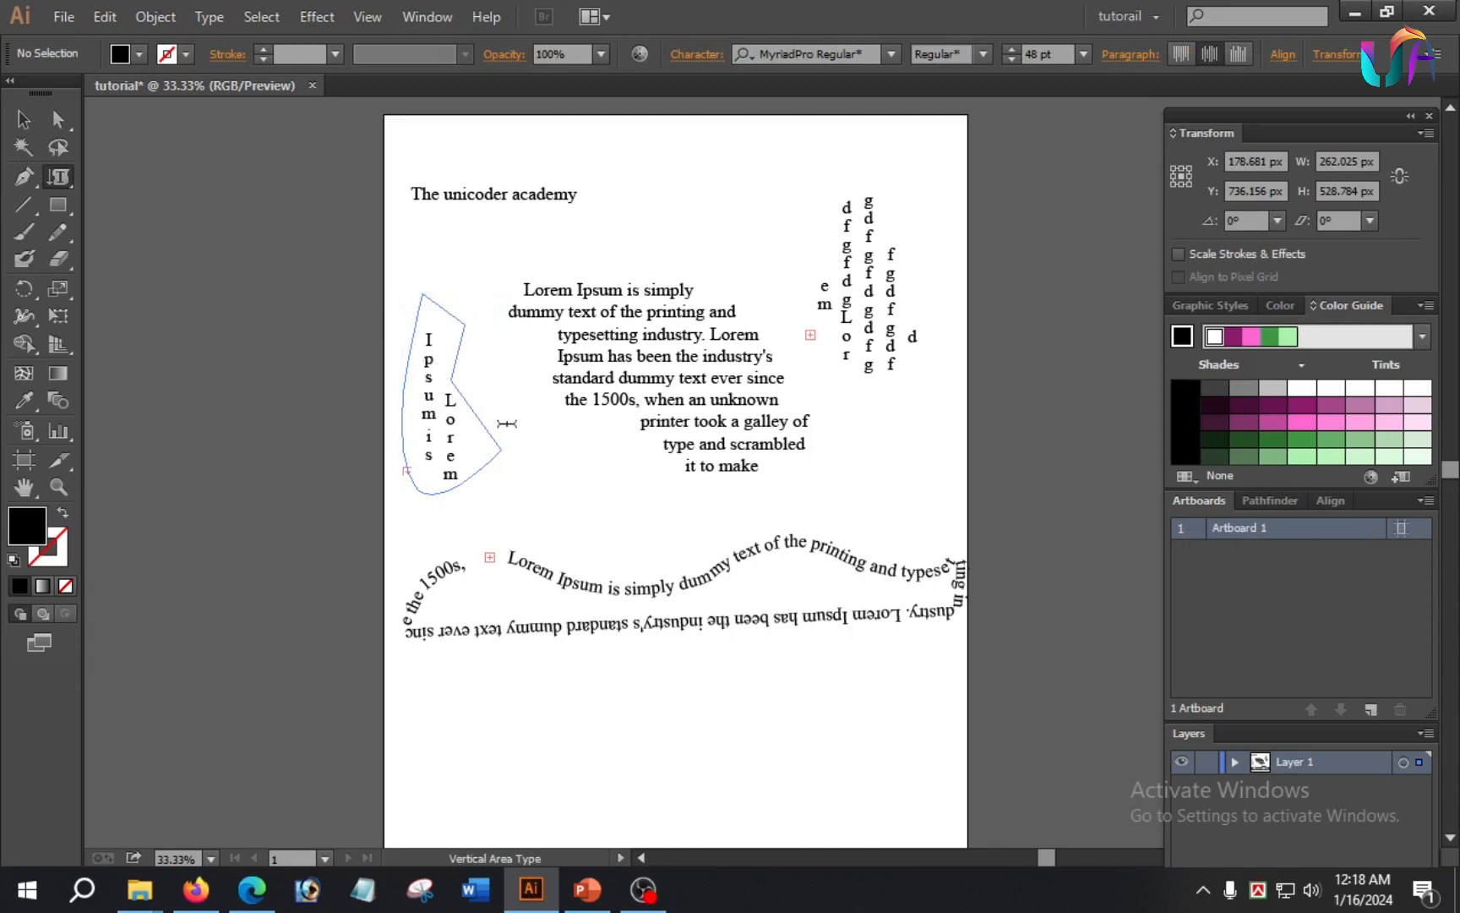
click(556, 492)
Step: Draw a closed bowl shape about 474 × 395 px with a slanted straight upper edge below the wavy text with the Pen tool
drag(60, 180, 213, 317)
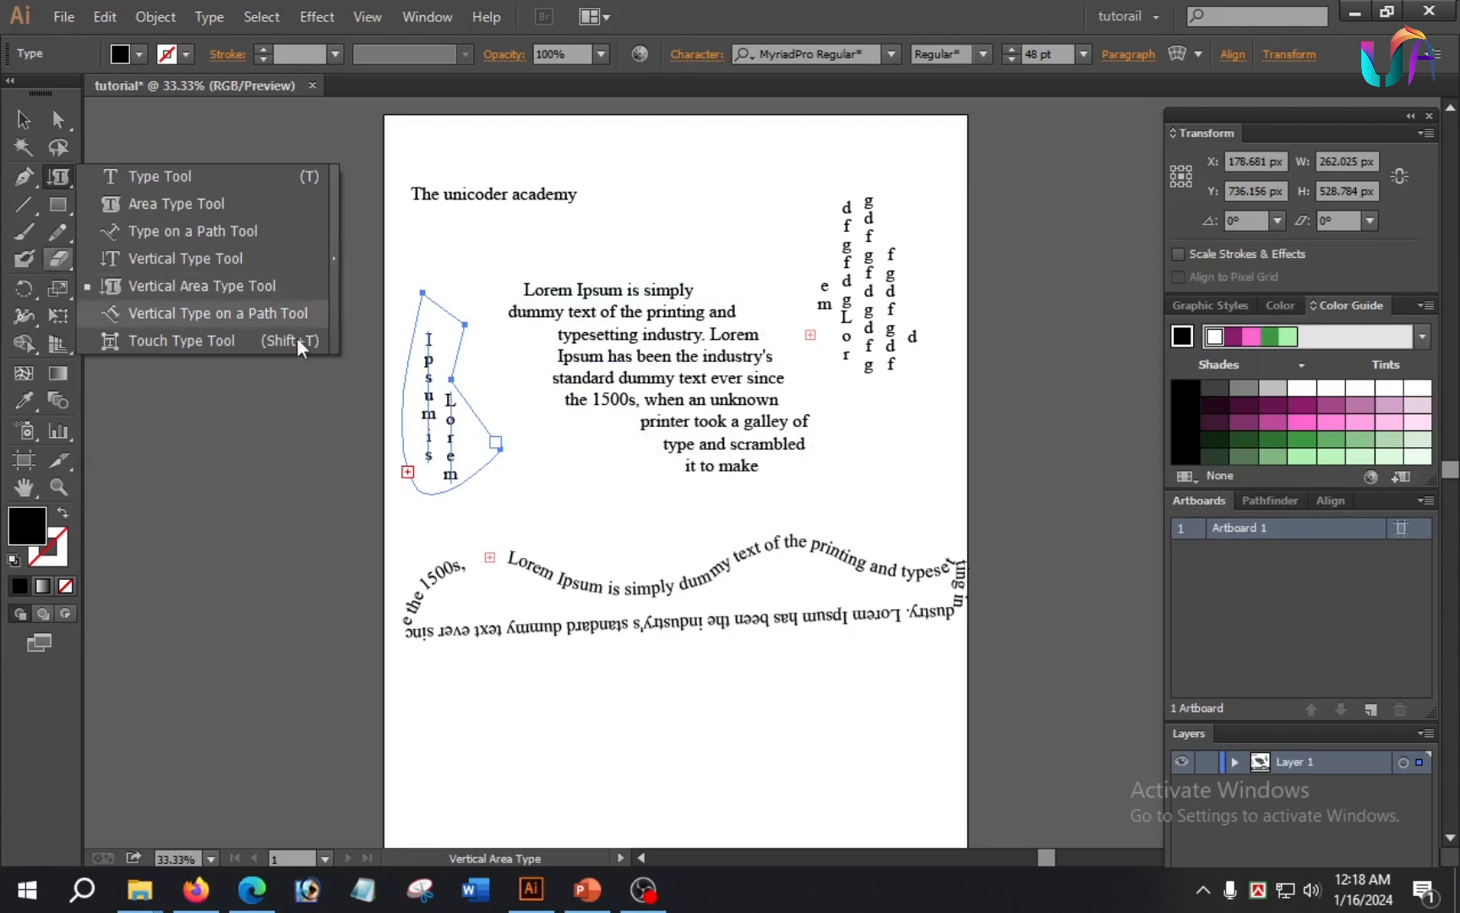
scroll(643, 507, down, 5)
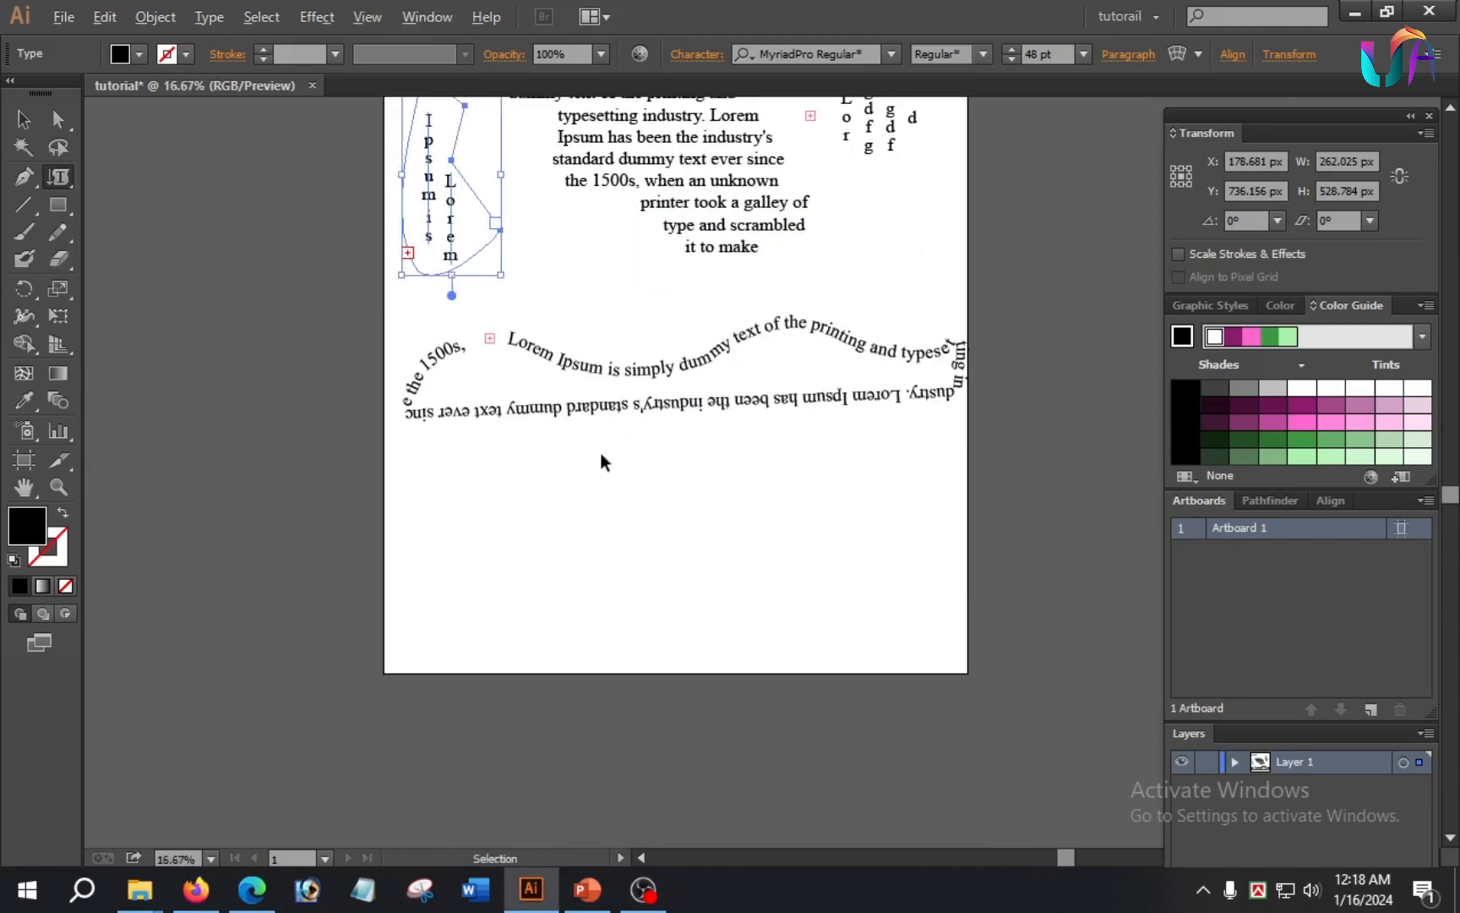
scroll(609, 454, down, 2)
scroll(615, 448, up, 3)
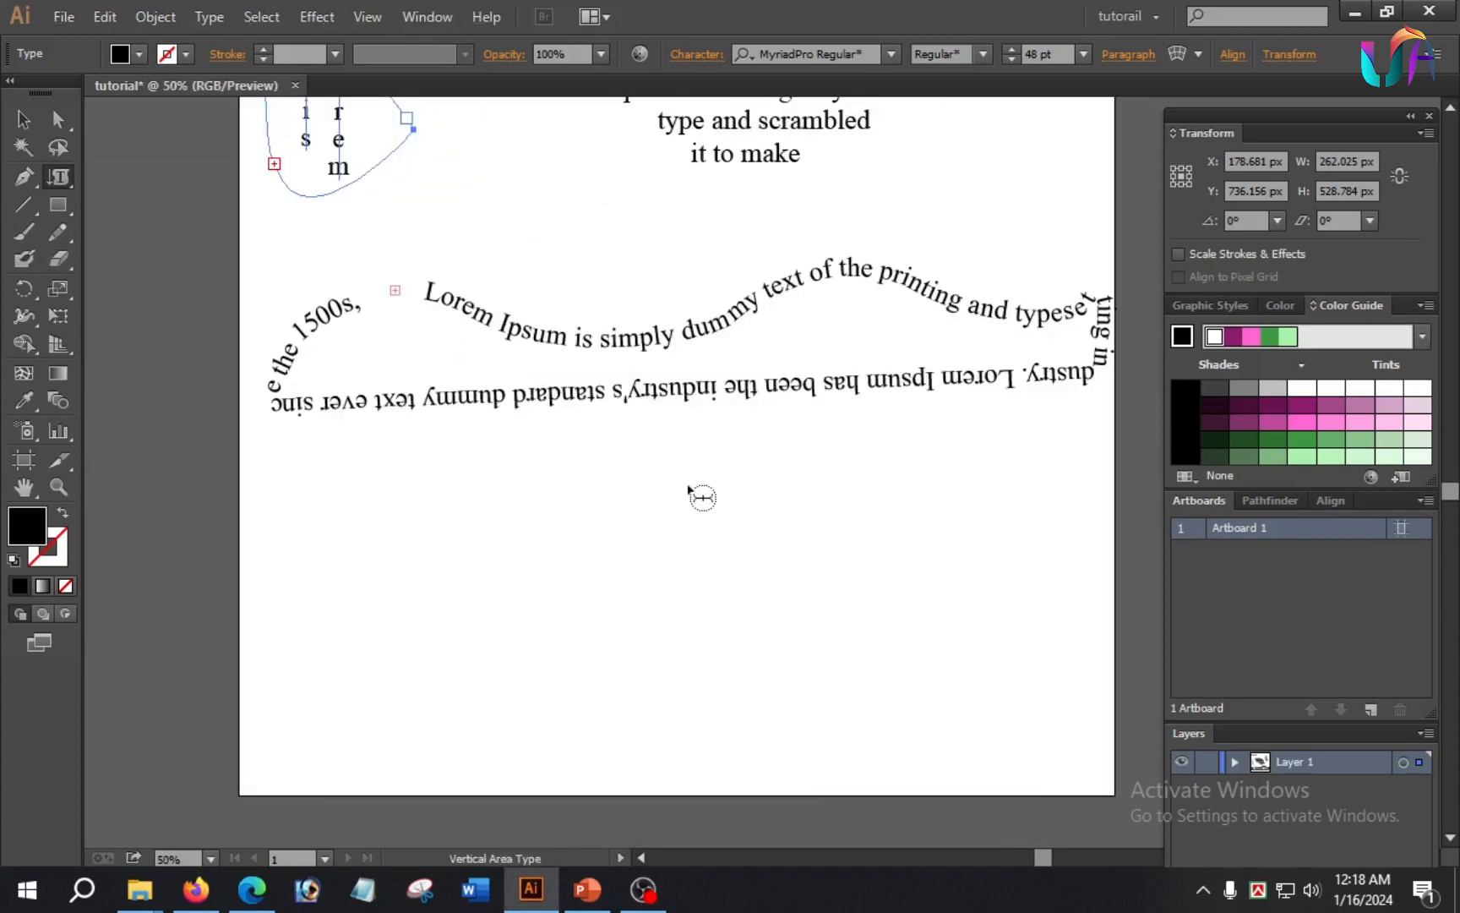
scroll(700, 495, down, 1)
click(24, 179)
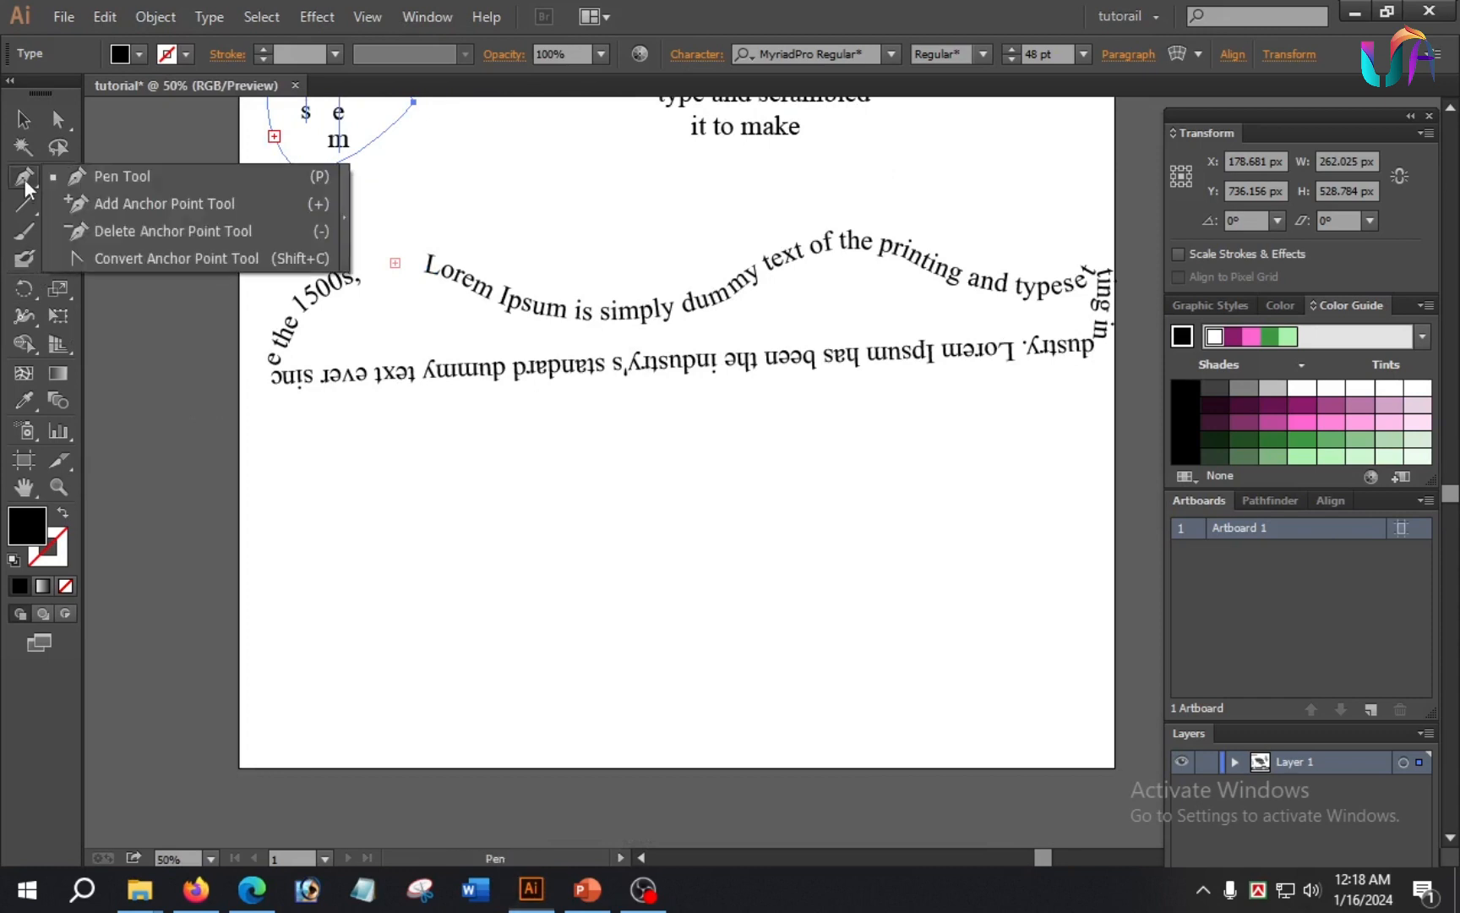
click(340, 448)
drag(569, 577, 572, 589)
drag(437, 672, 499, 681)
drag(299, 544, 310, 497)
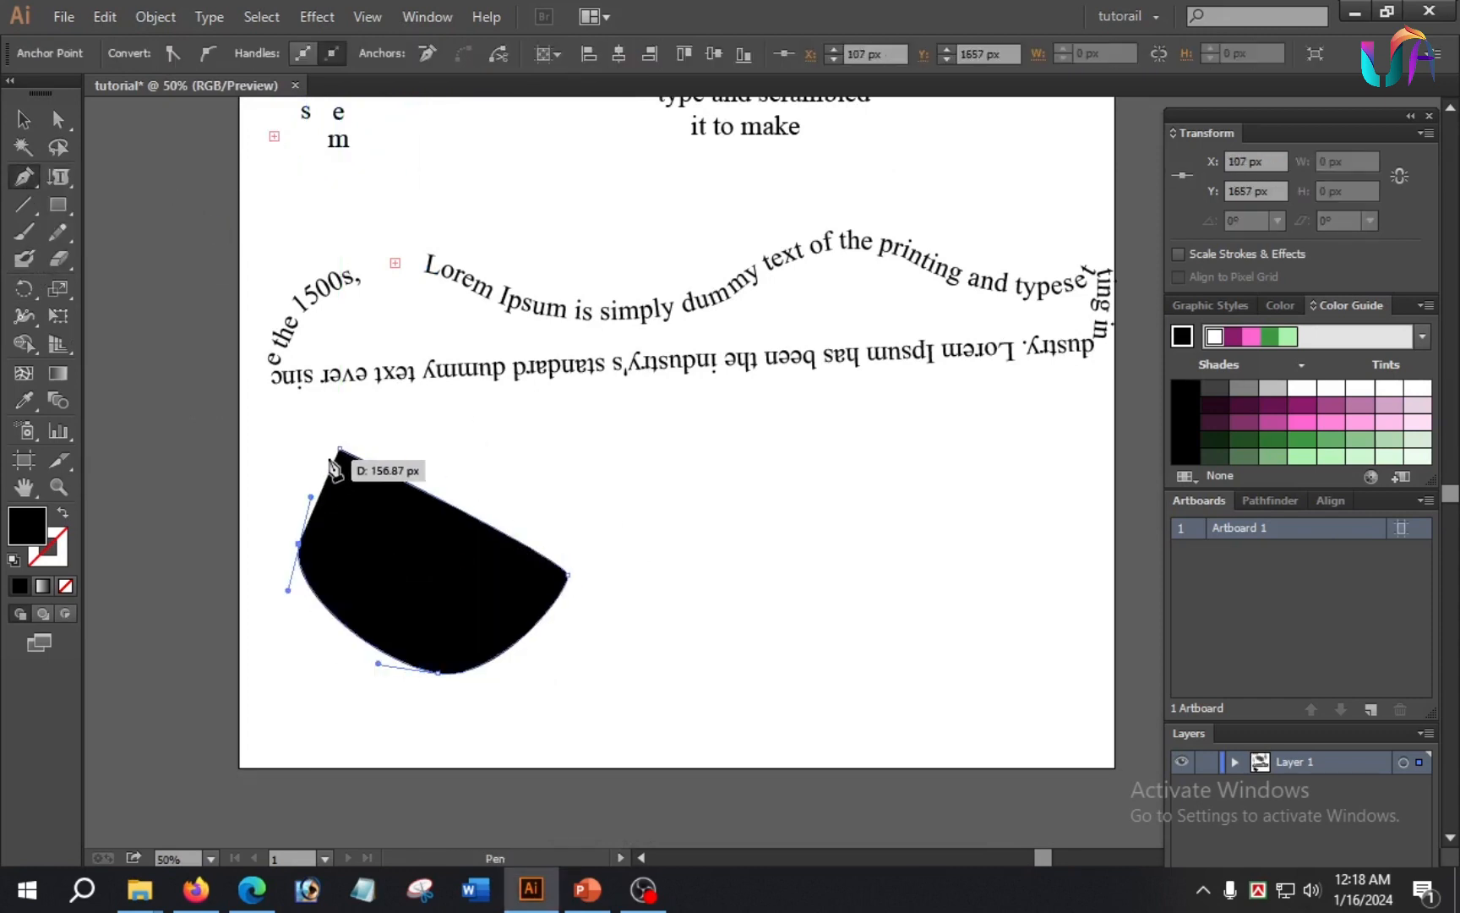
click(339, 447)
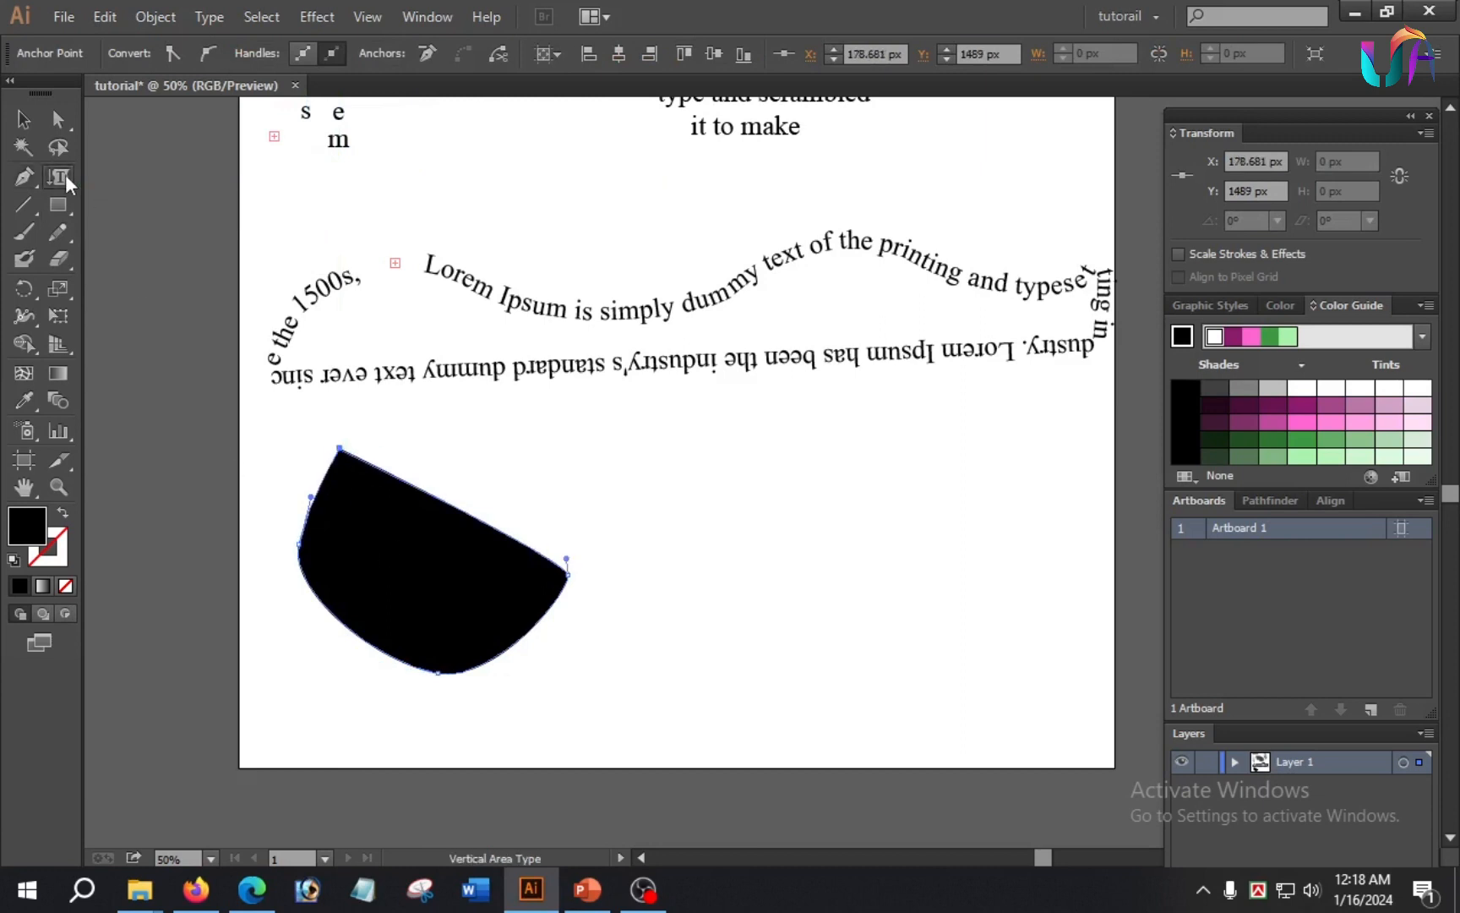
Step: Run the copied Lorem Ipsum text along the bowl shape's outline with the Vertical Type on a Path tool, starting on its slanted edge
drag(65, 174, 185, 308)
click(369, 474)
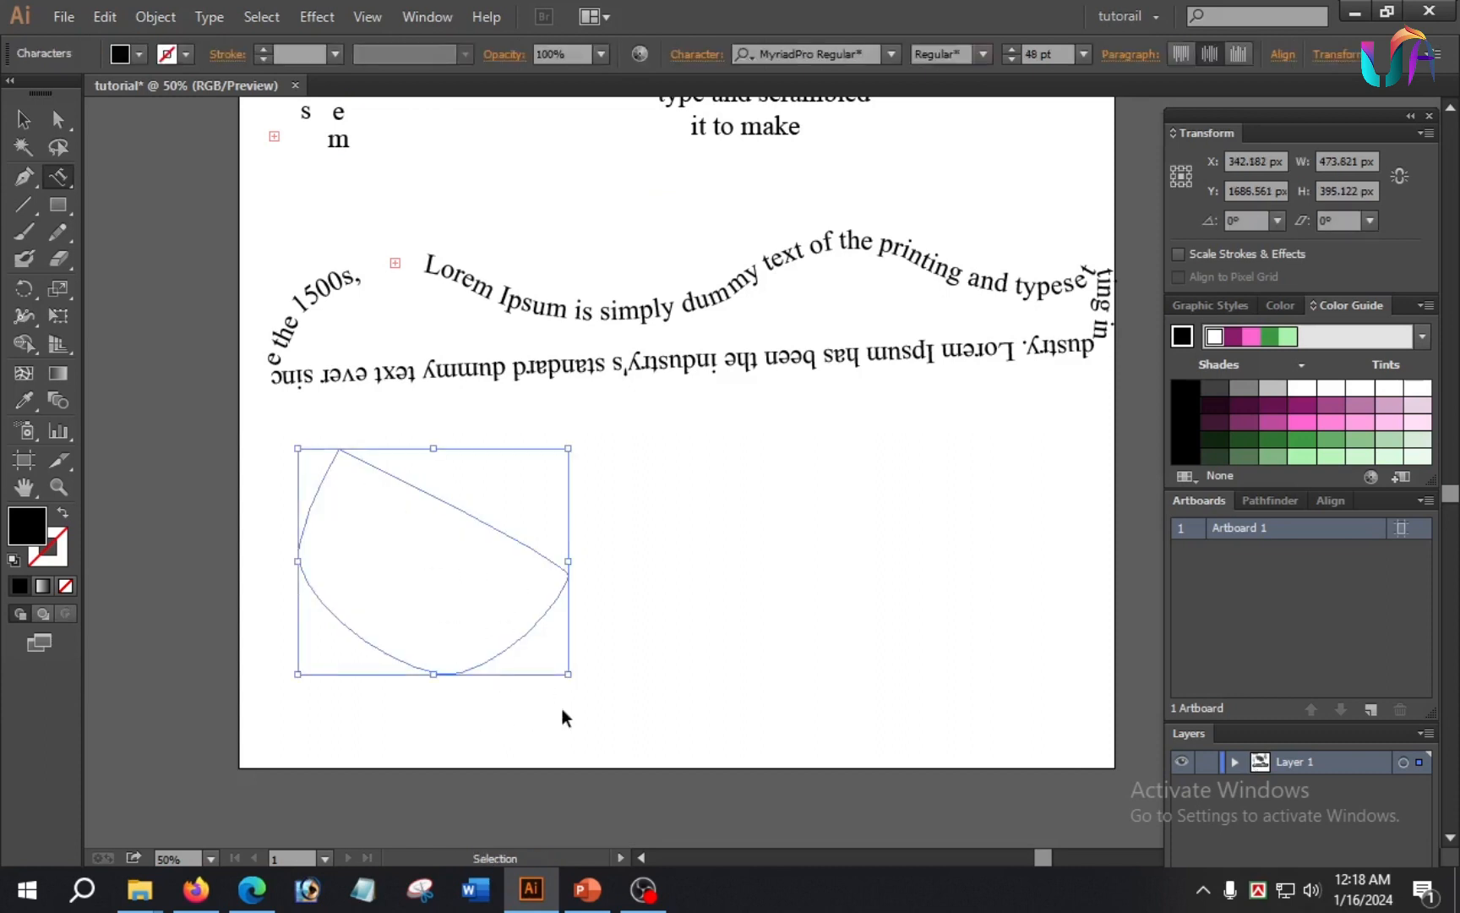
key(ctrl+v)
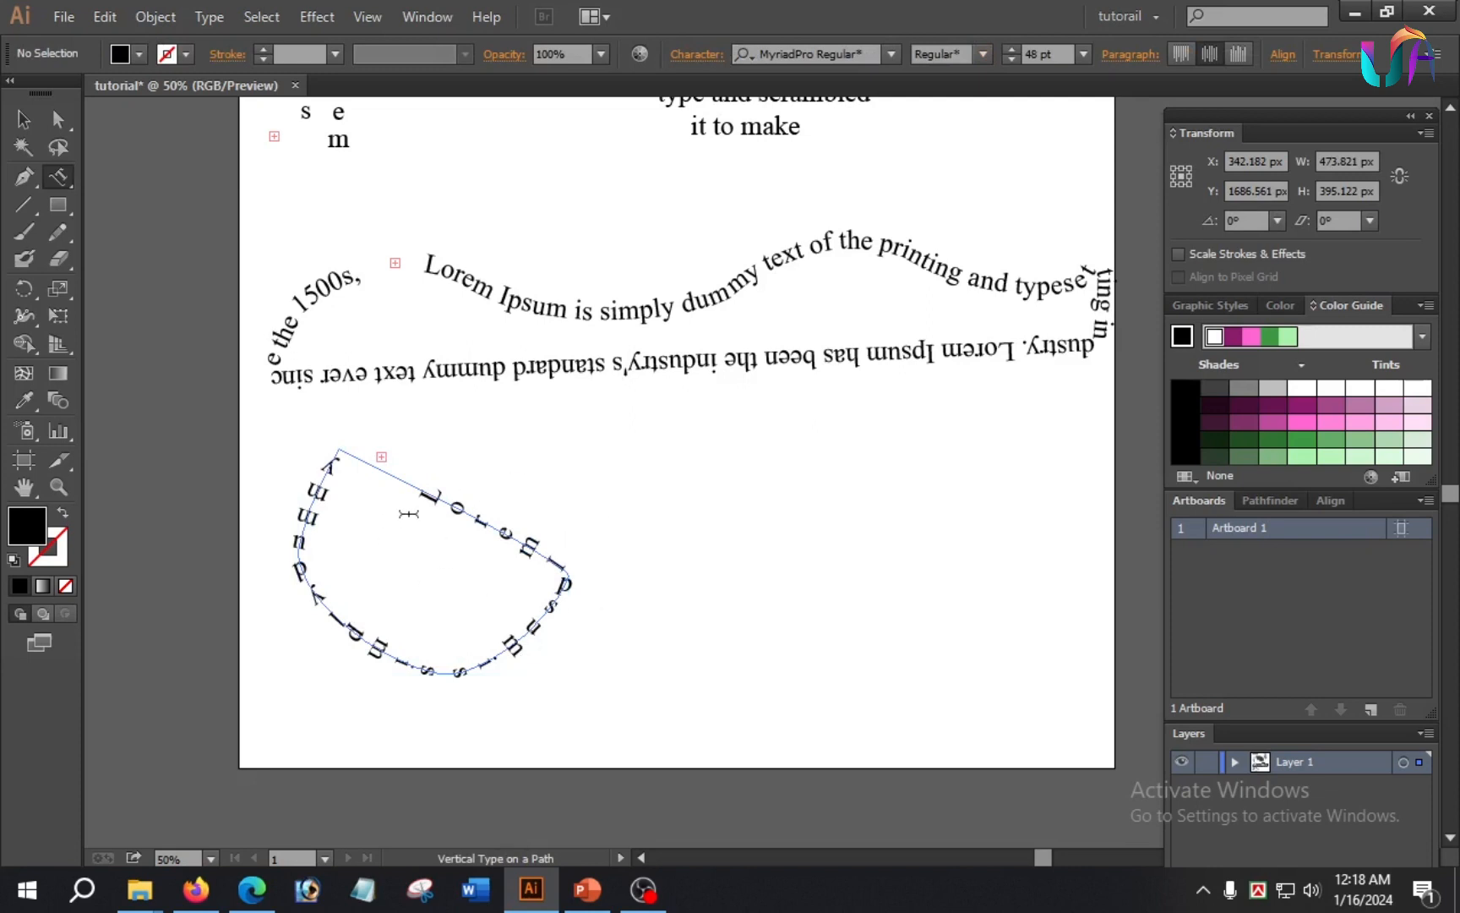
click(510, 499)
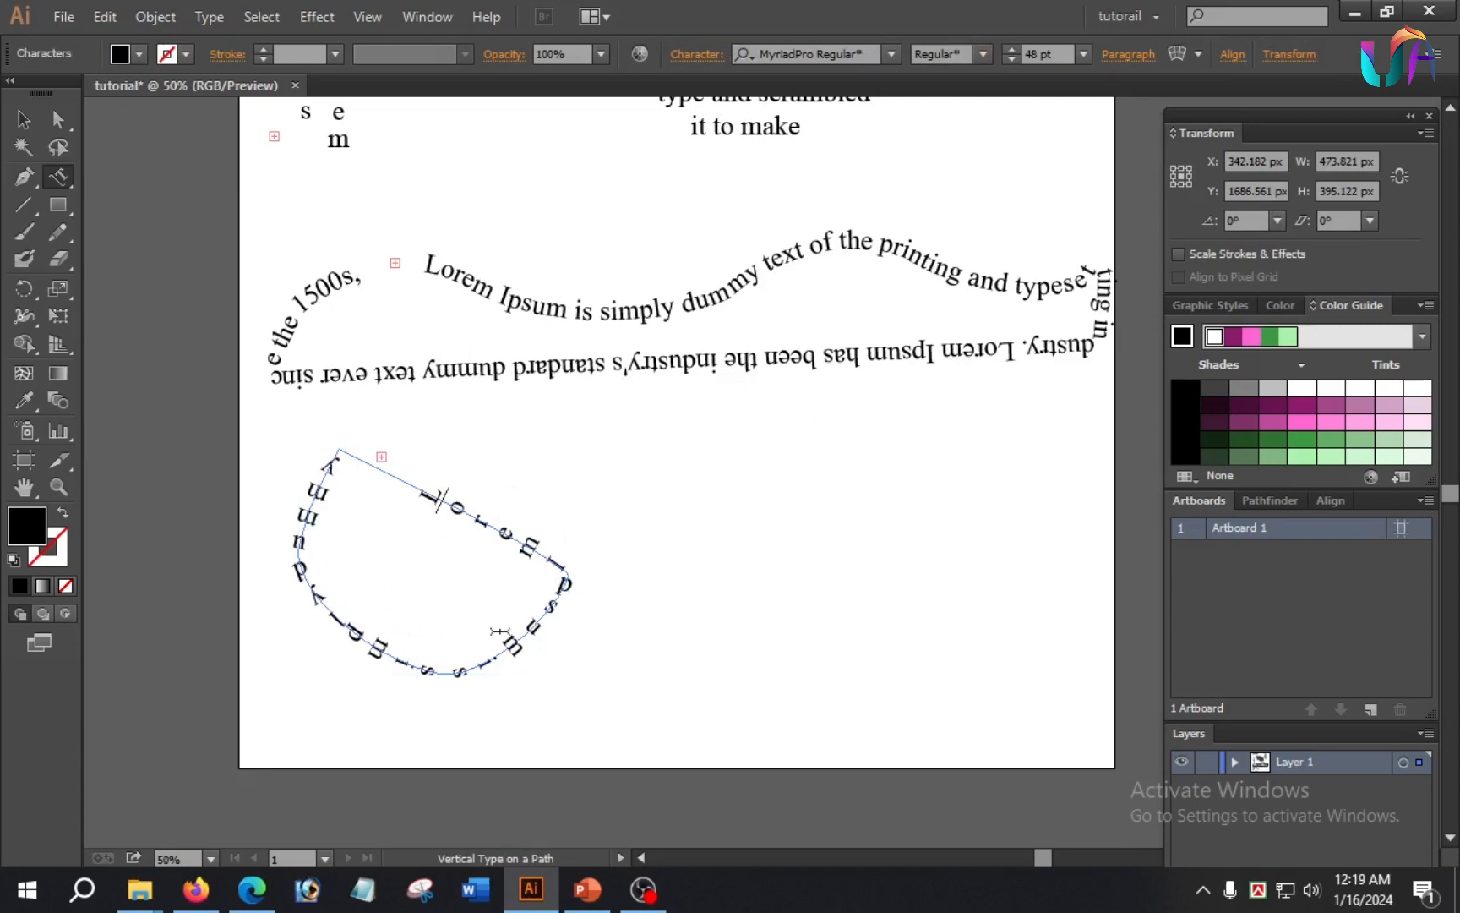
Step: Enlarge the initial letter "L" of the bowl-shaped path text with the Touch Type tool
click(56, 171)
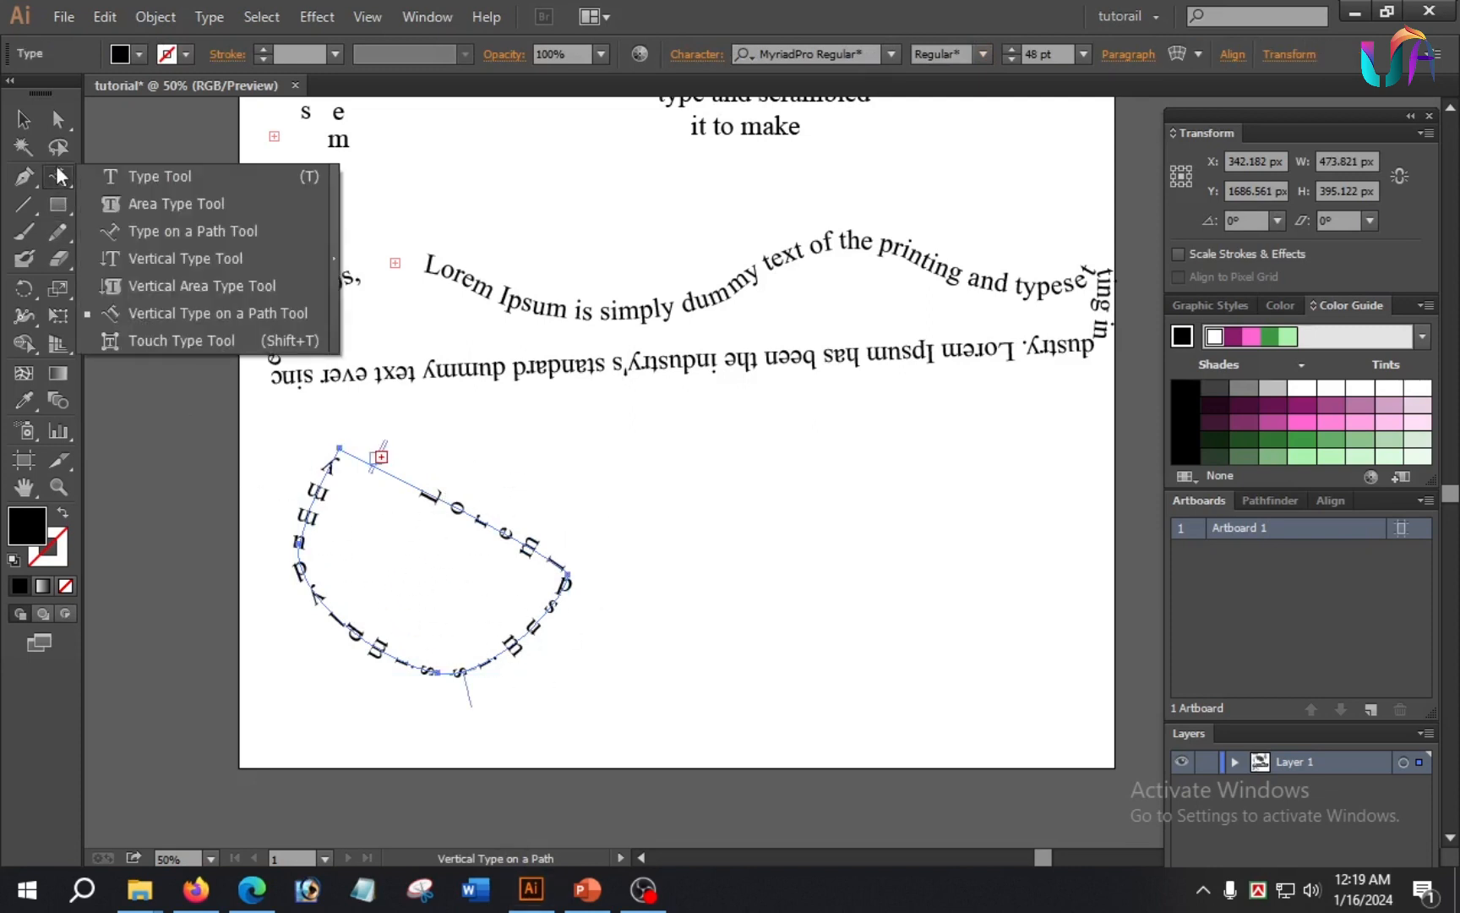
click(211, 339)
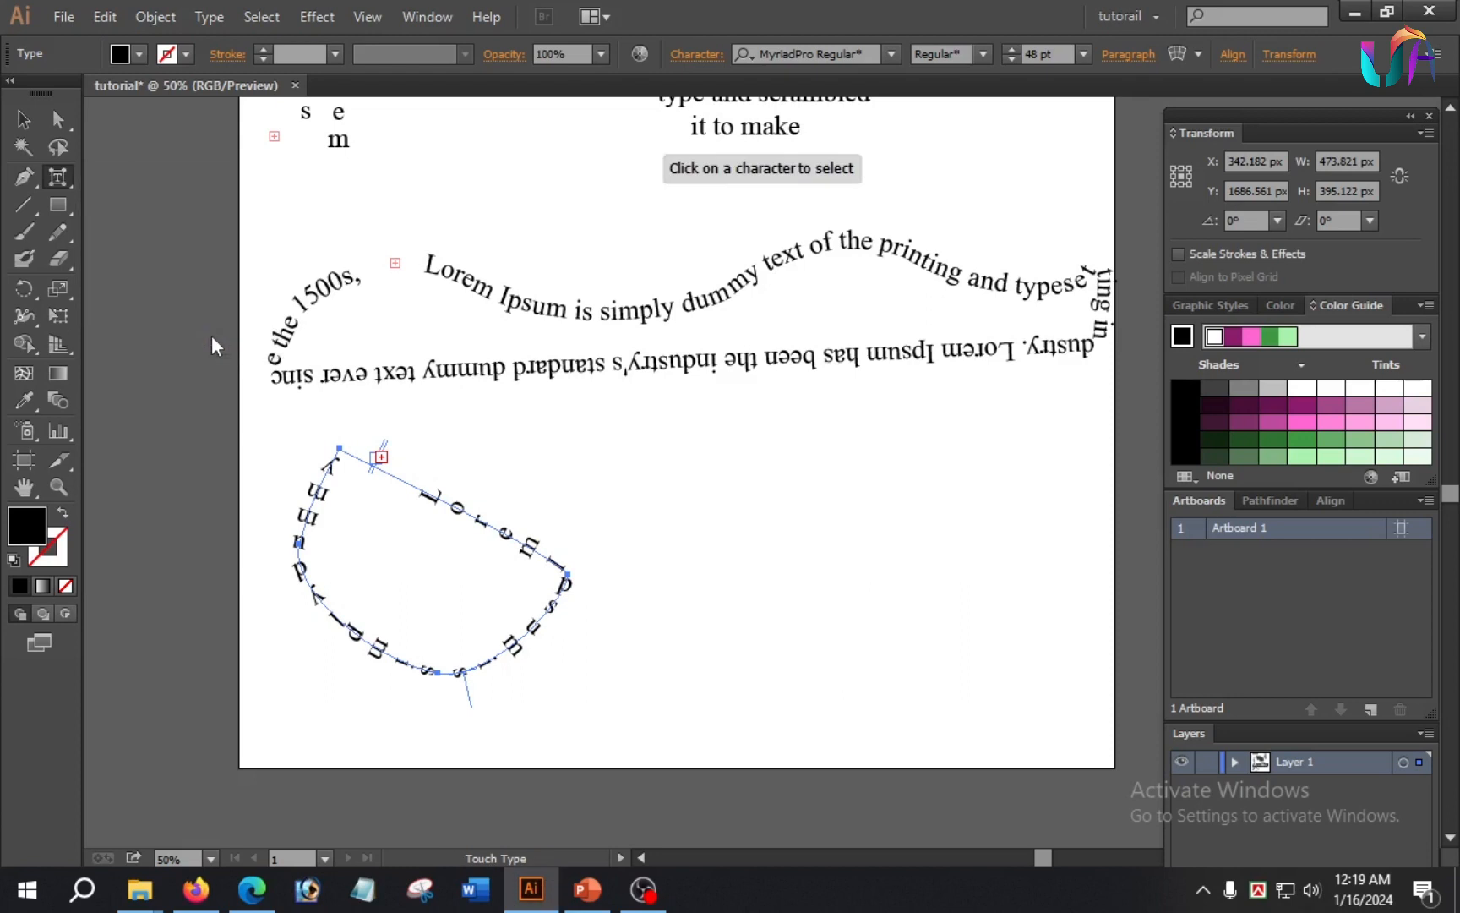
click(427, 496)
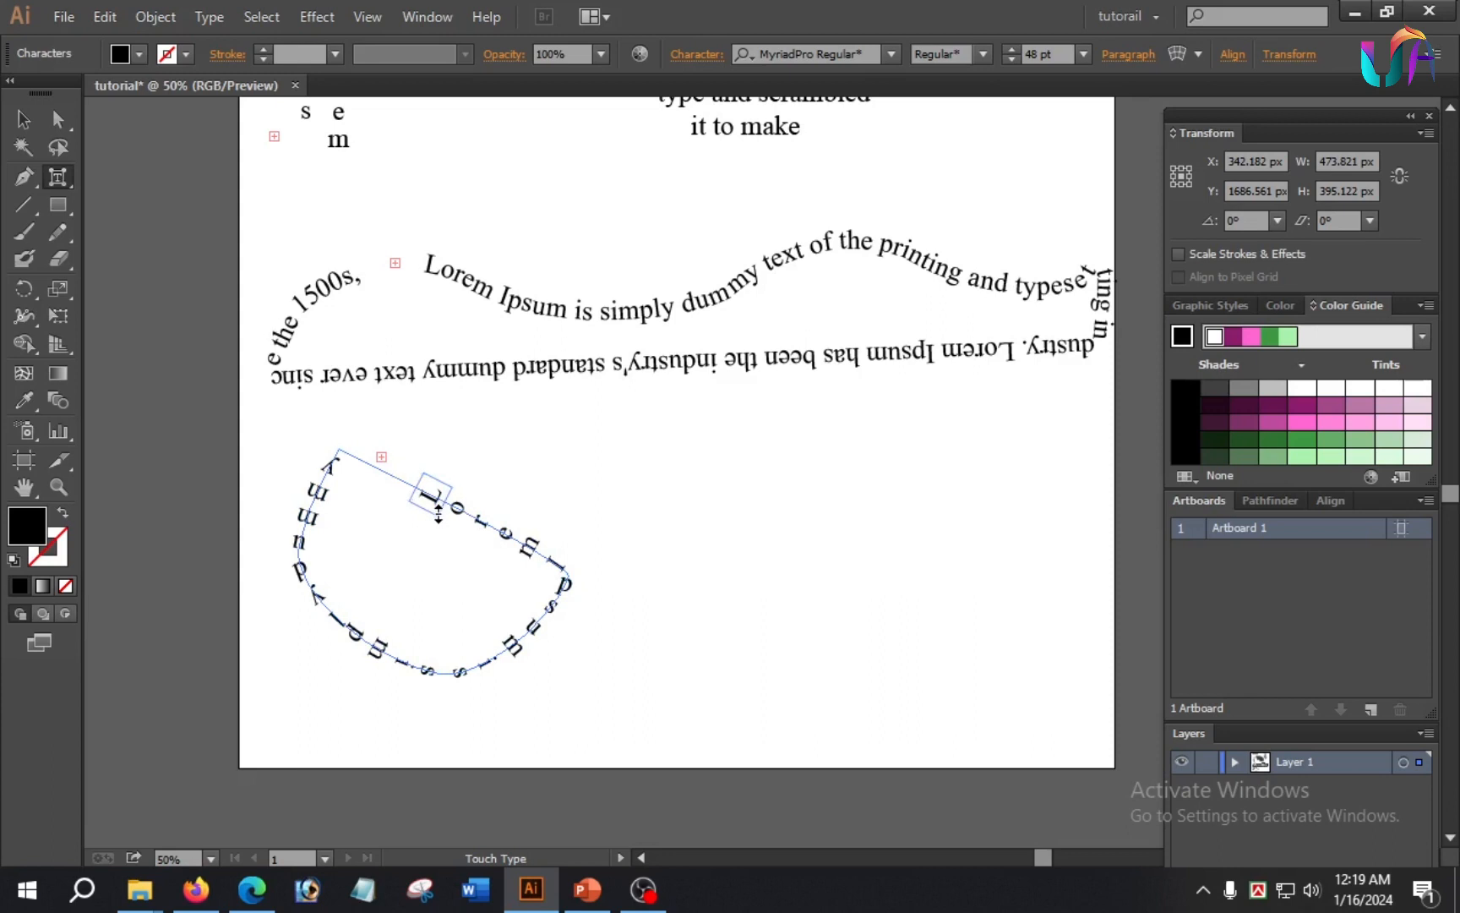
drag(439, 510, 457, 575)
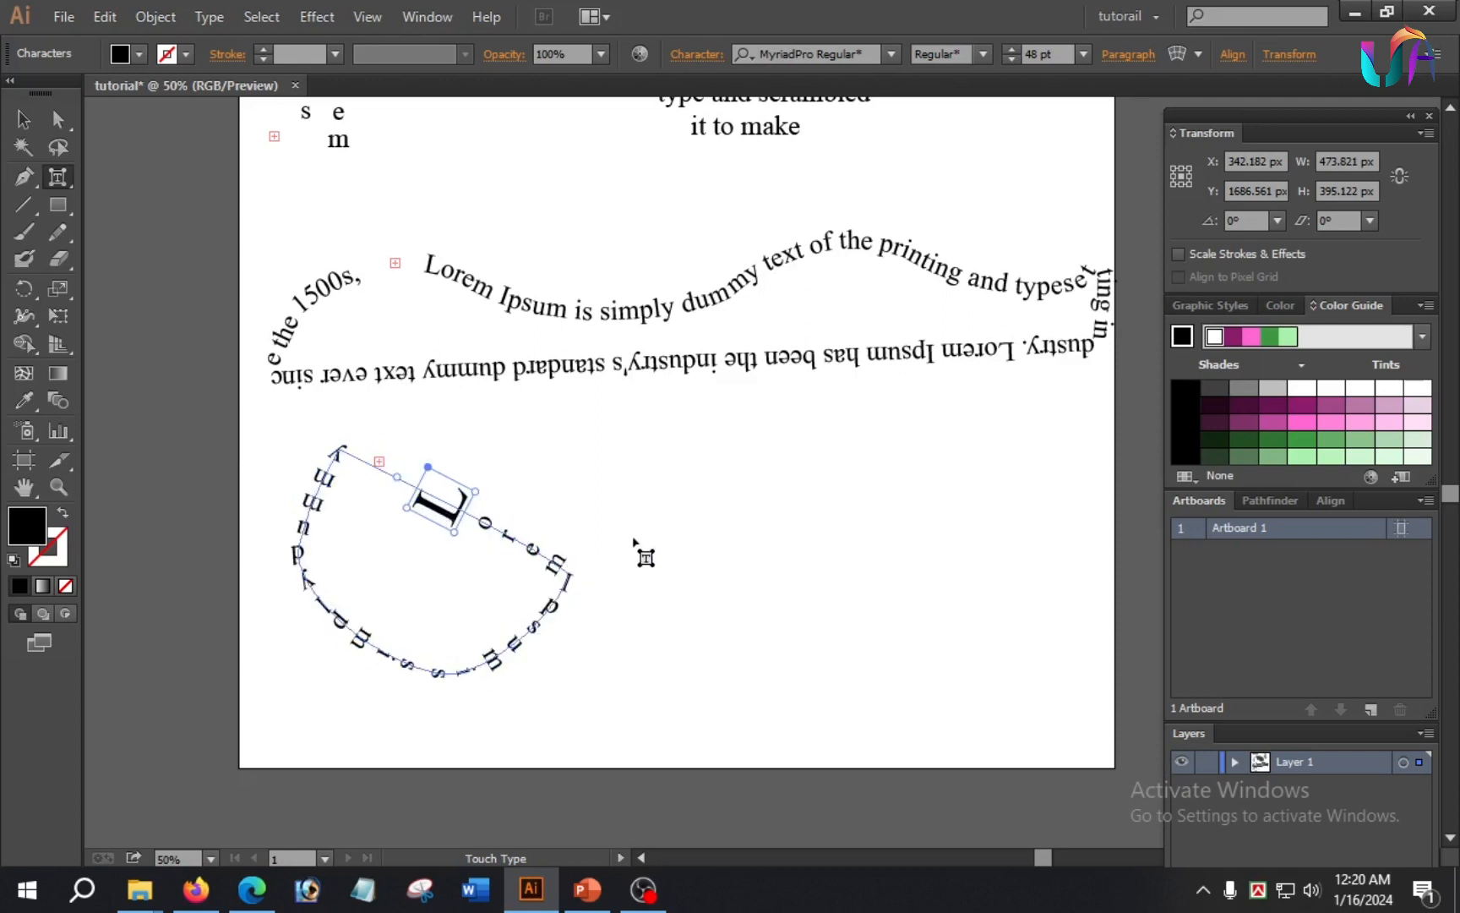
drag(458, 511, 630, 489)
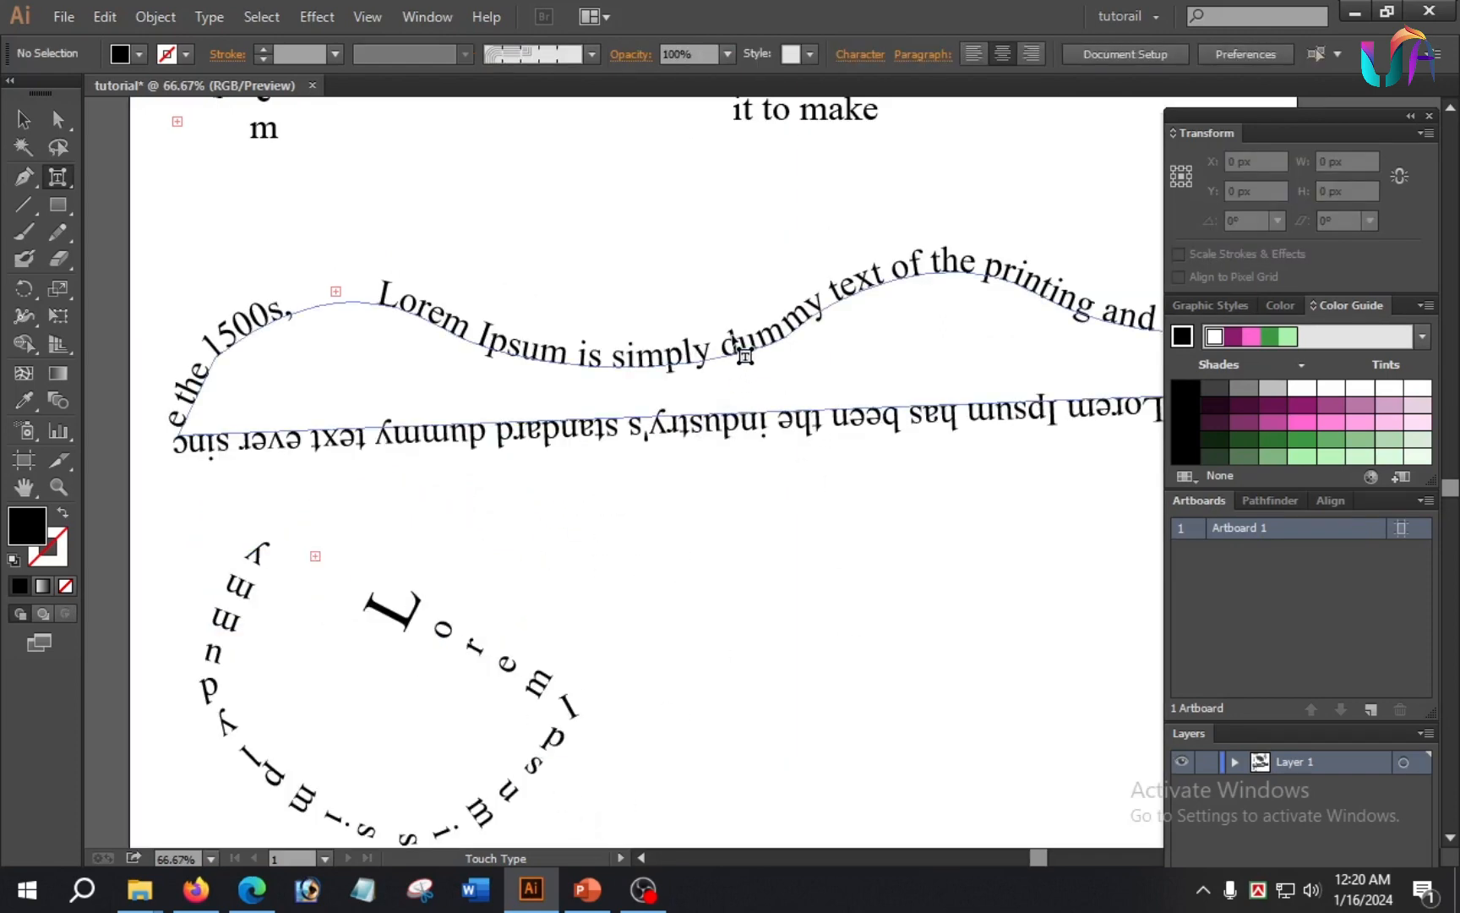
Step: Lift the "d" of "dummy" and the "x" of "text" off the wavy path to above the line with the Touch Type tool
click(737, 348)
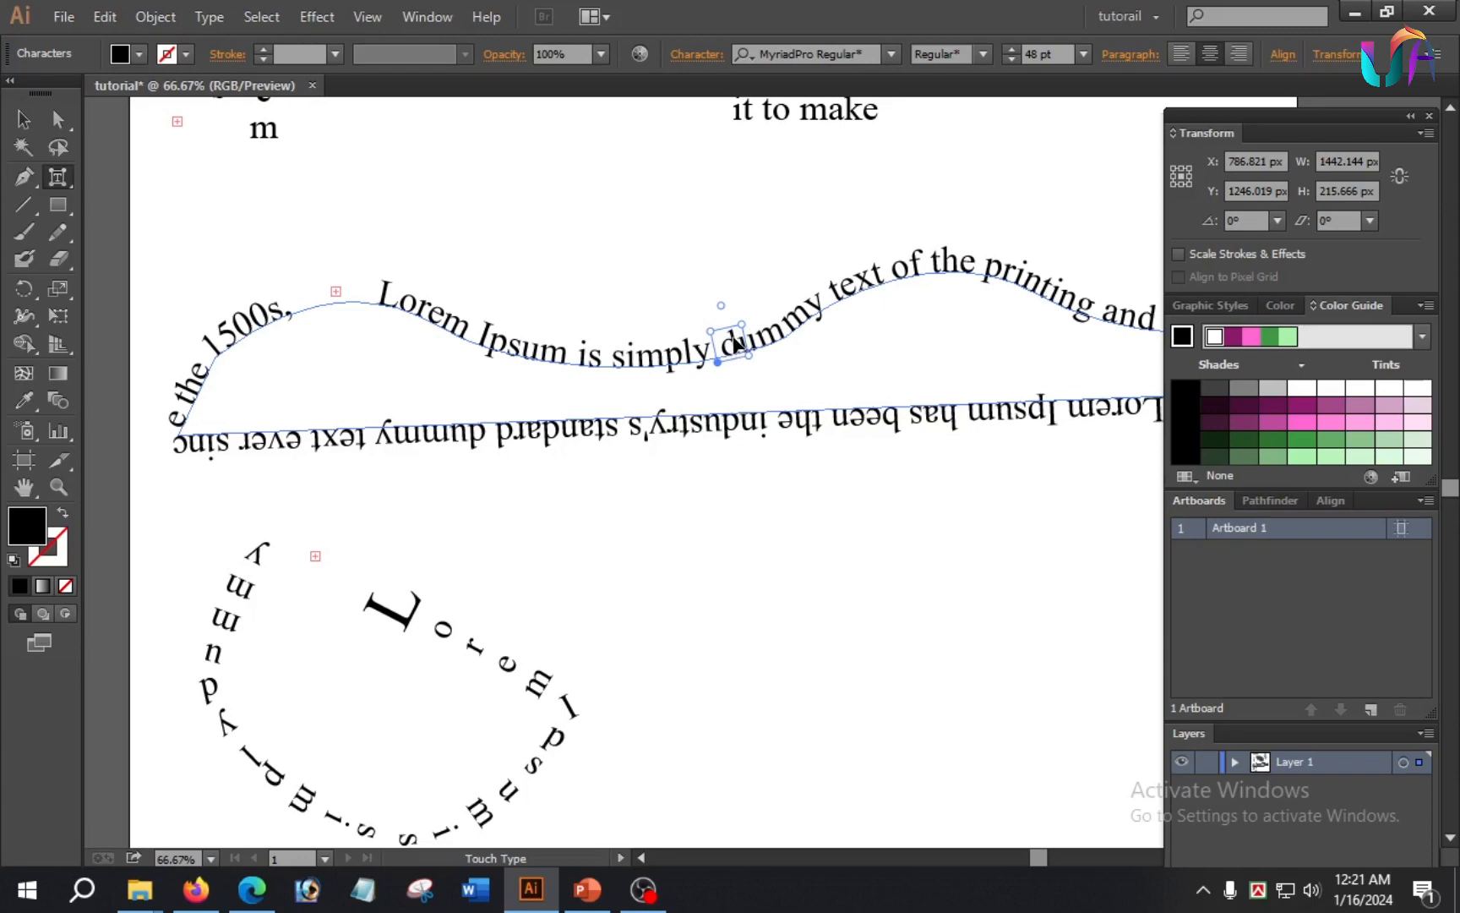
drag(732, 334, 704, 218)
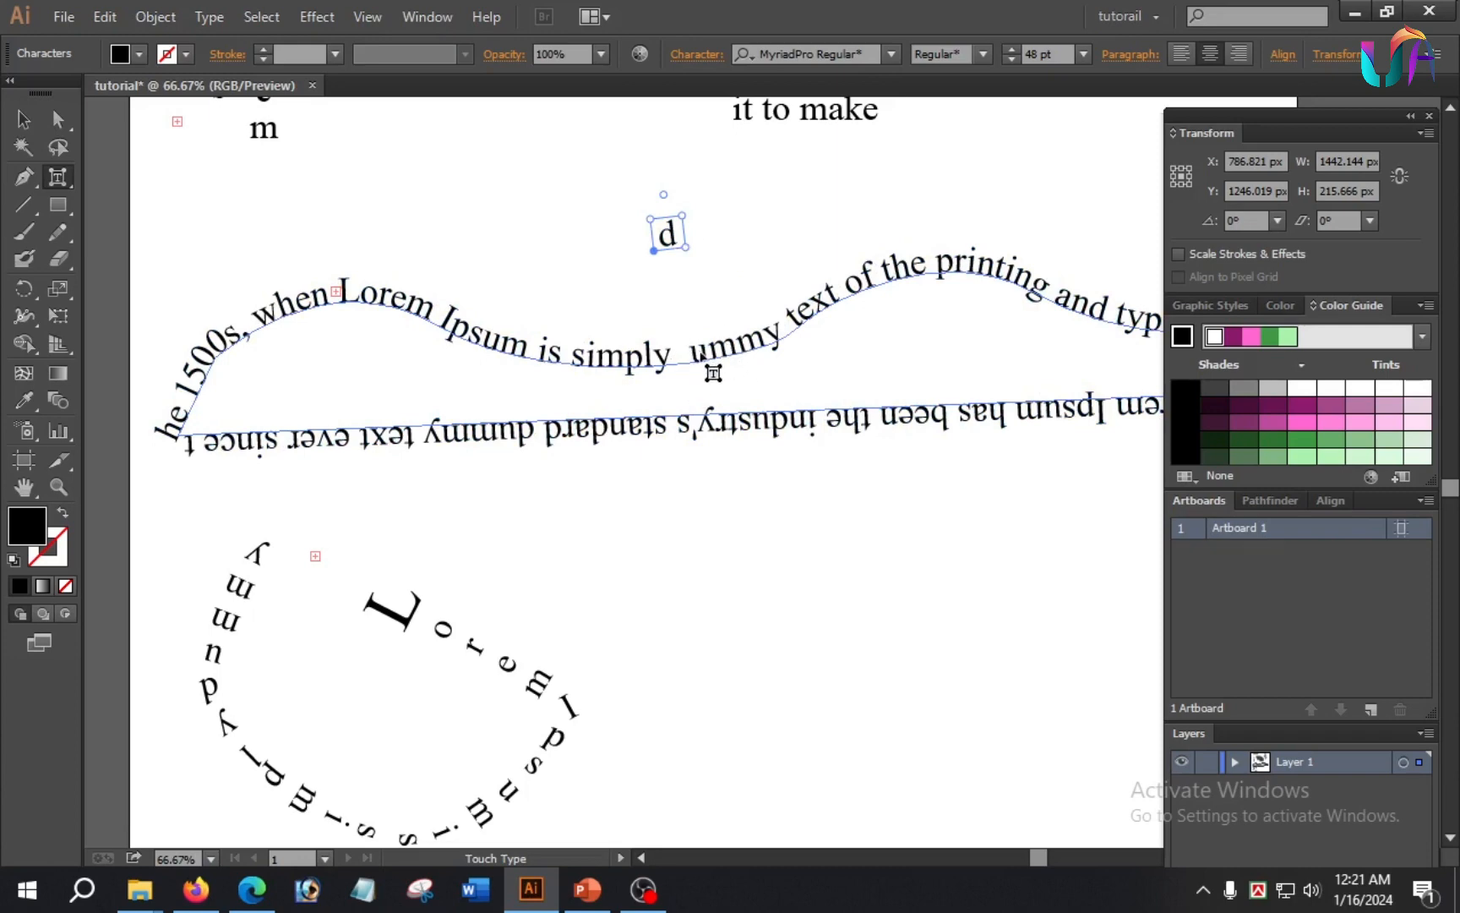
click(826, 313)
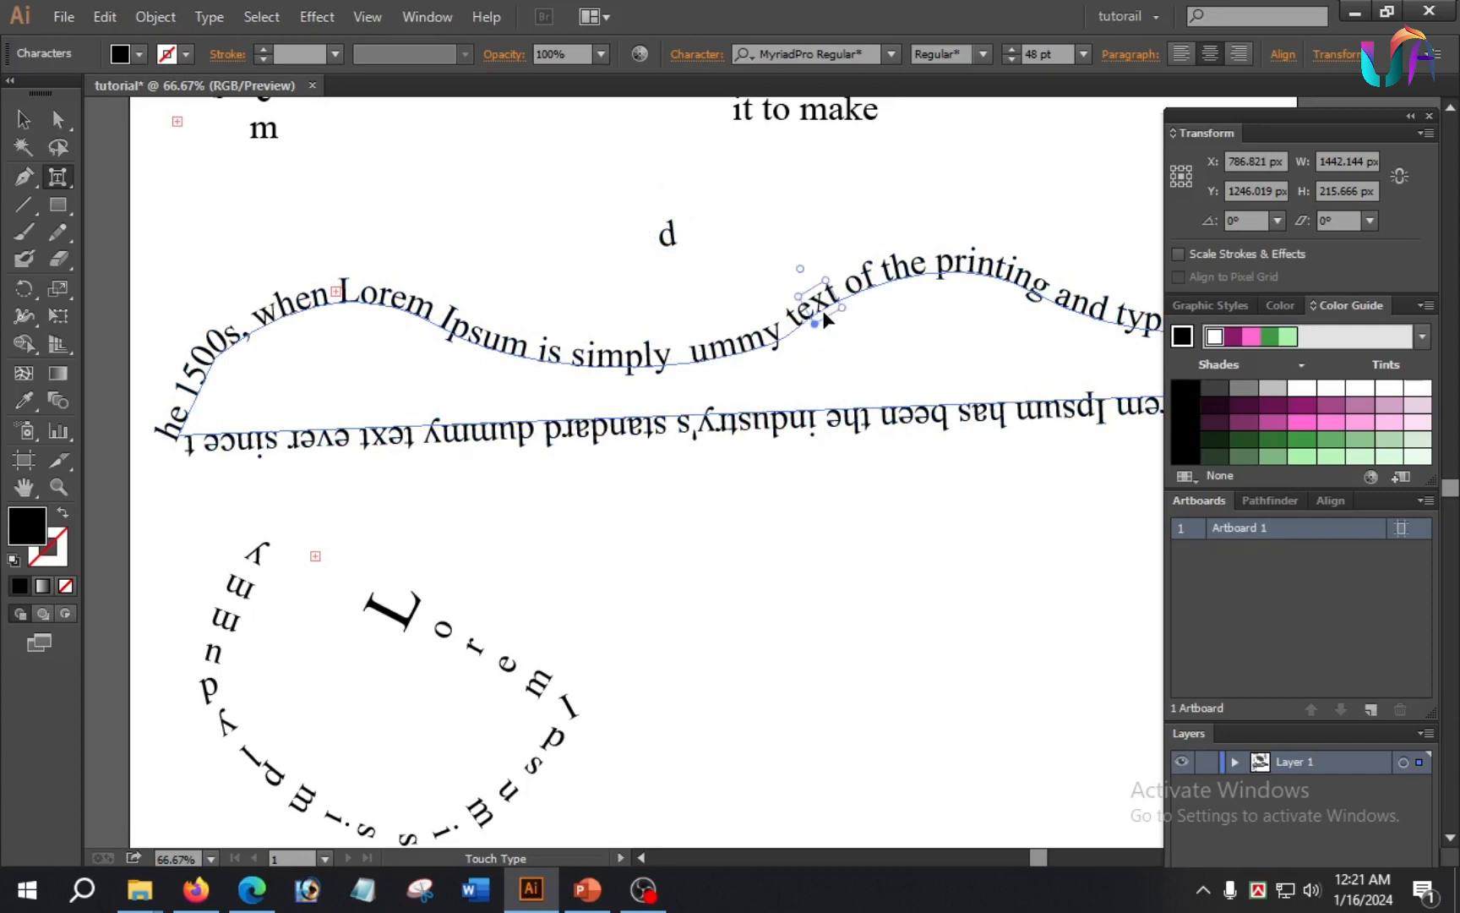
drag(825, 310, 761, 211)
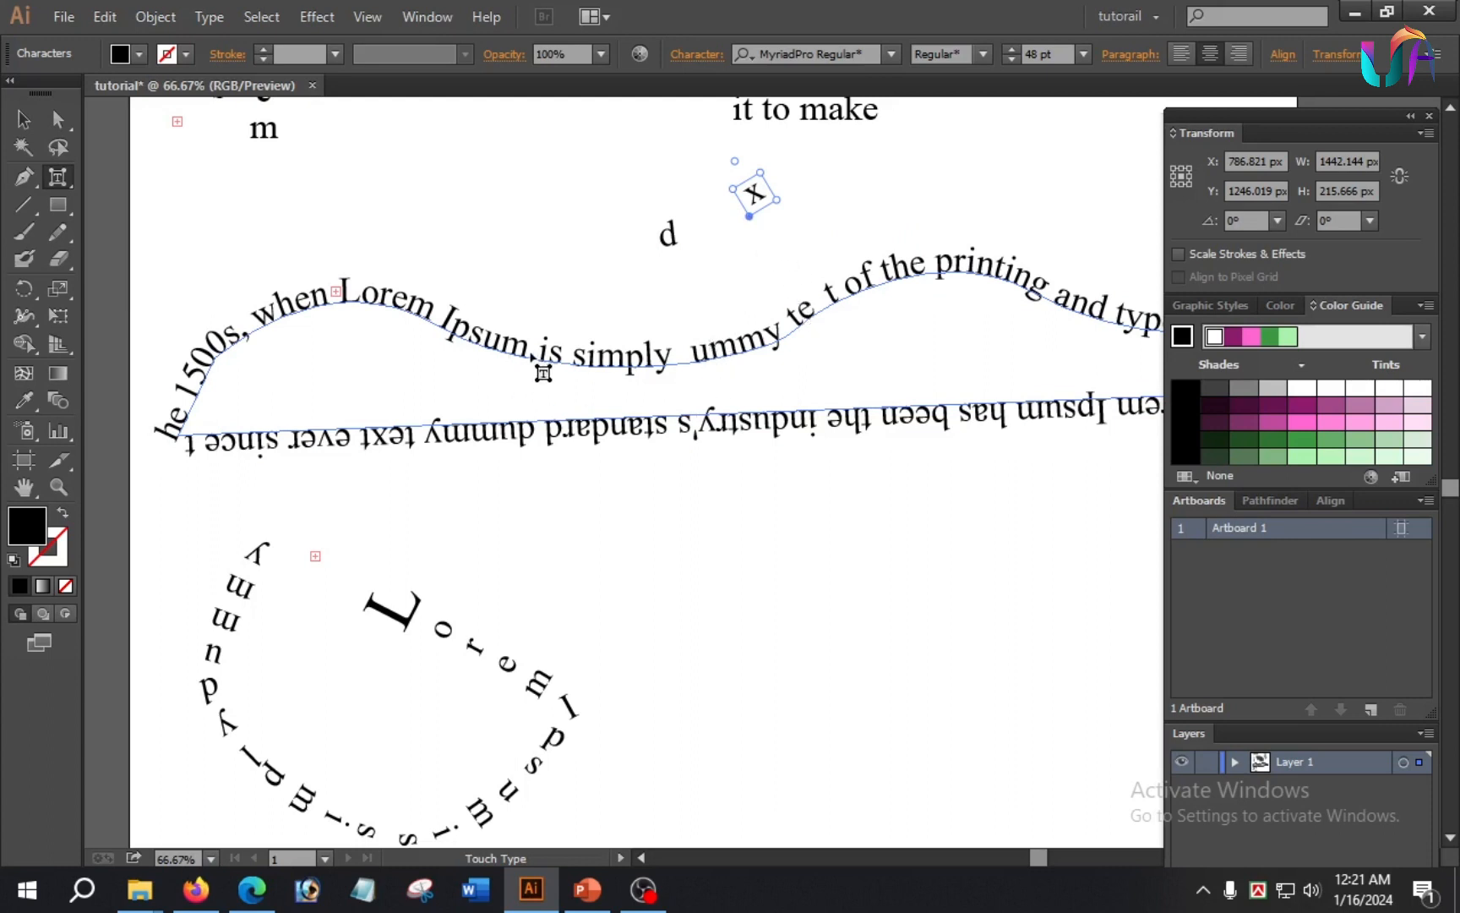
Step: Delete the letter "s" of "simply" in the wavy path text and leave text editing
click(580, 358)
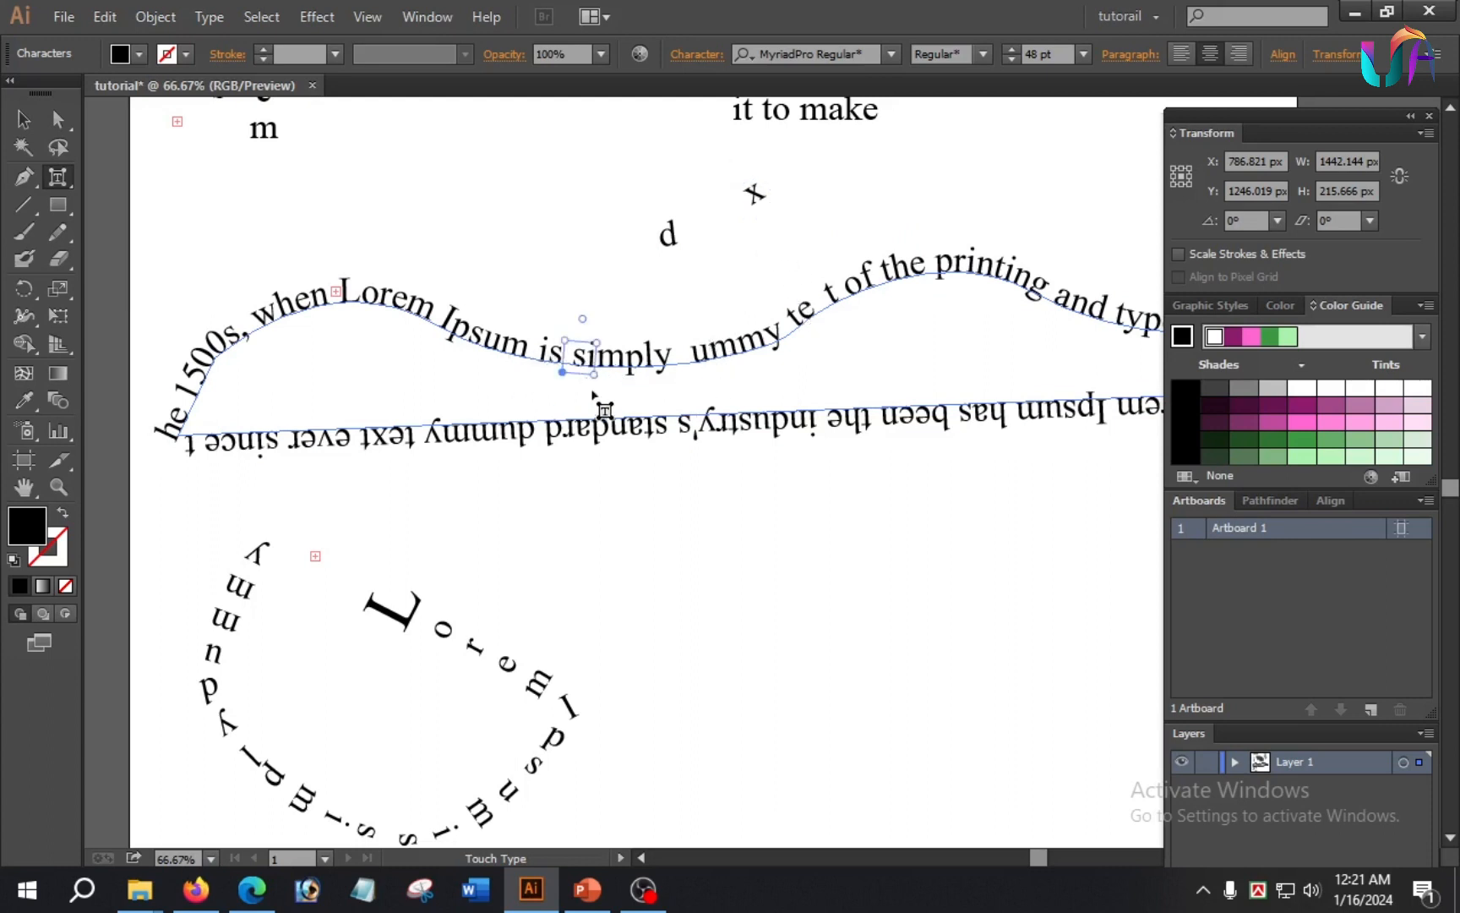
mouse_move(594, 373)
mouse_down()
mouse_move(635, 417)
mouse_move(580, 364)
mouse_up()
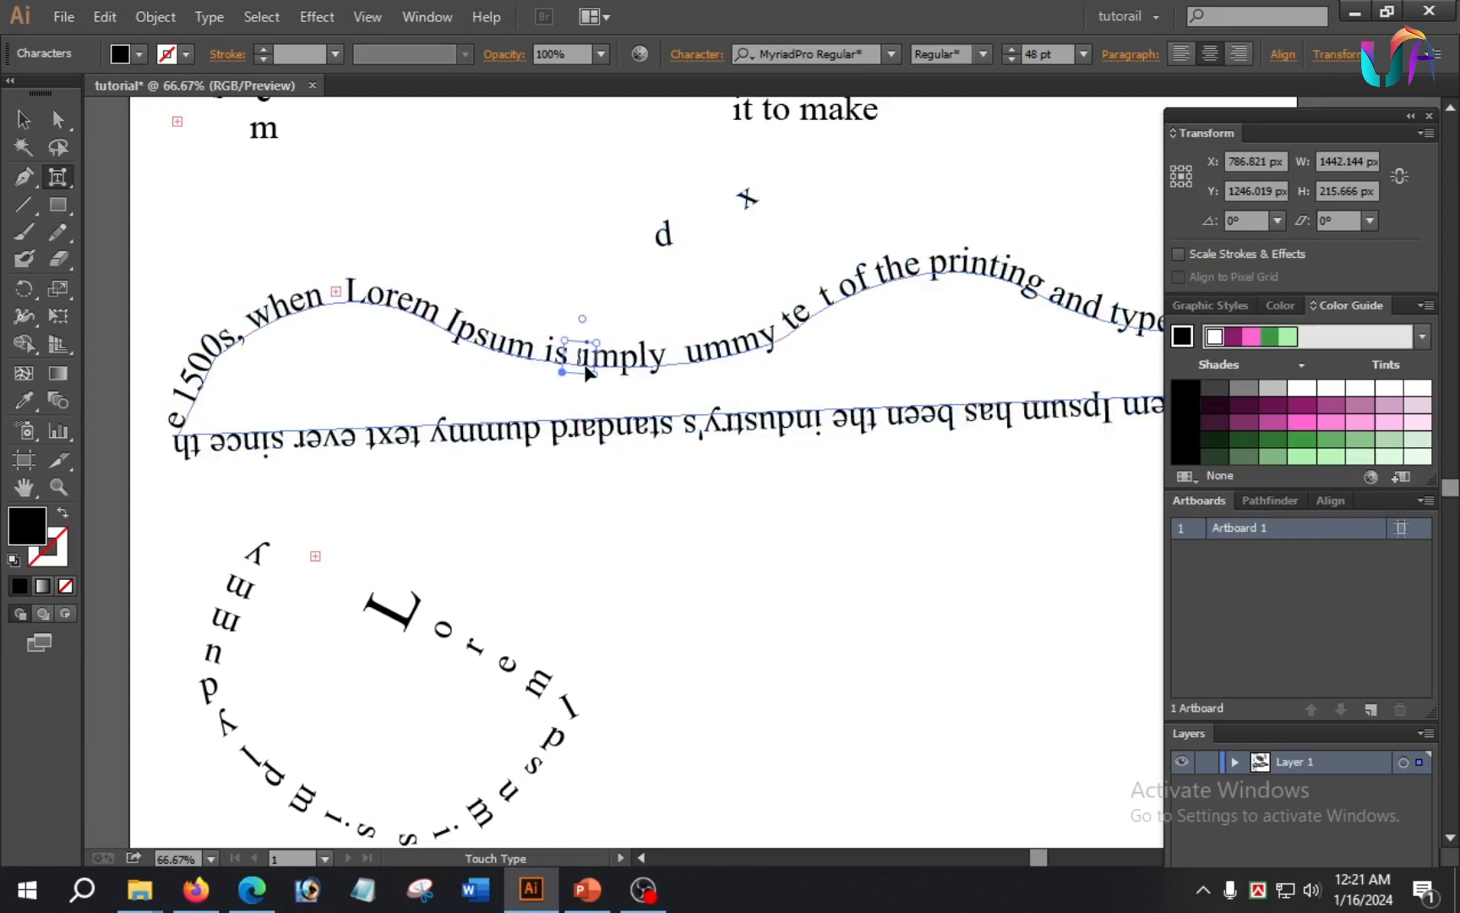
click(58, 176)
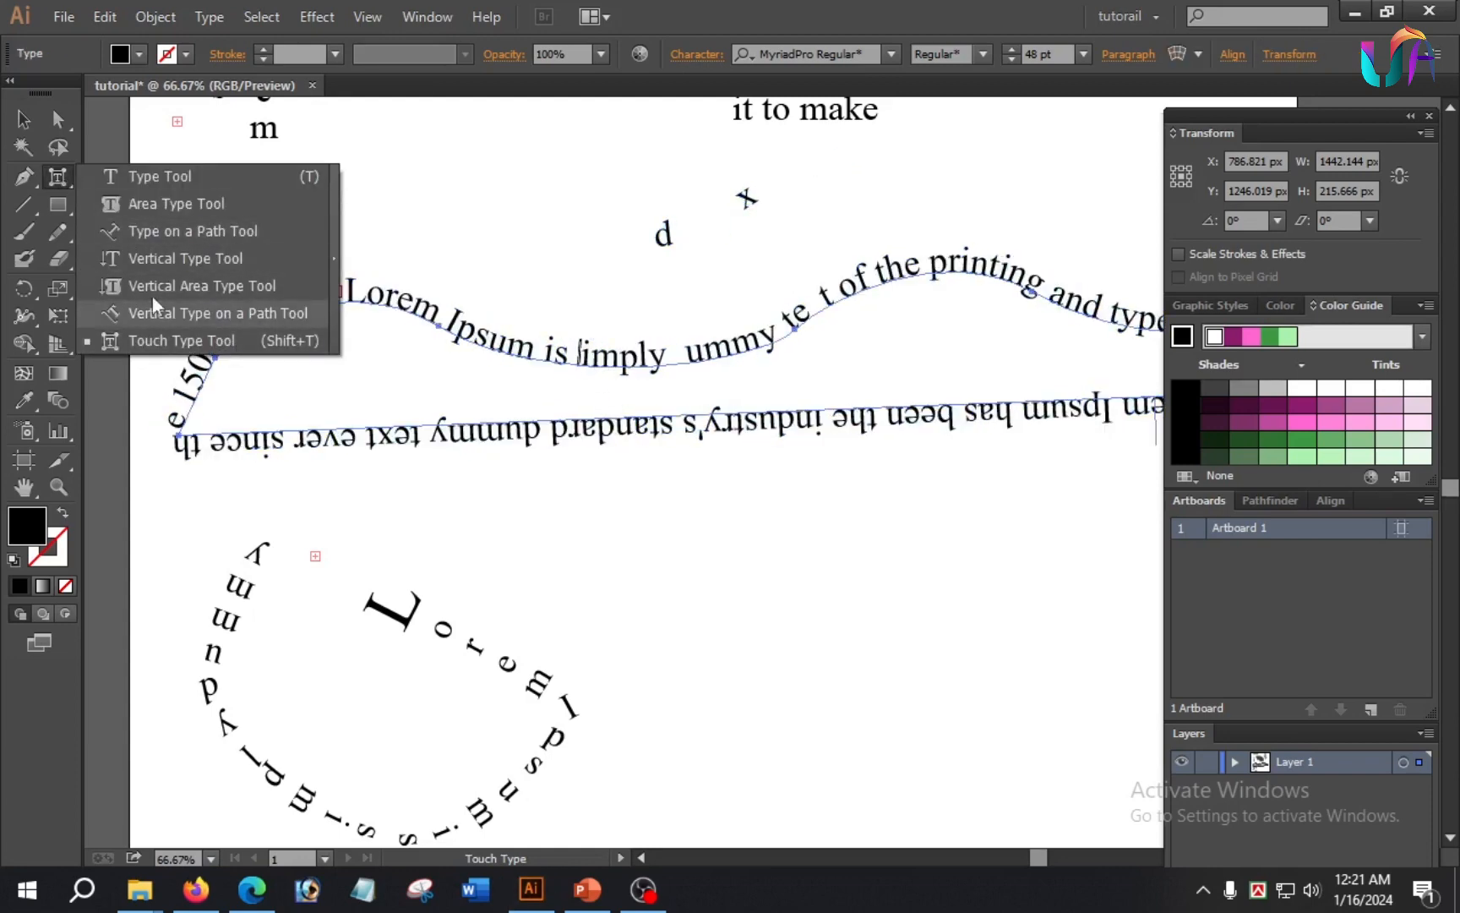